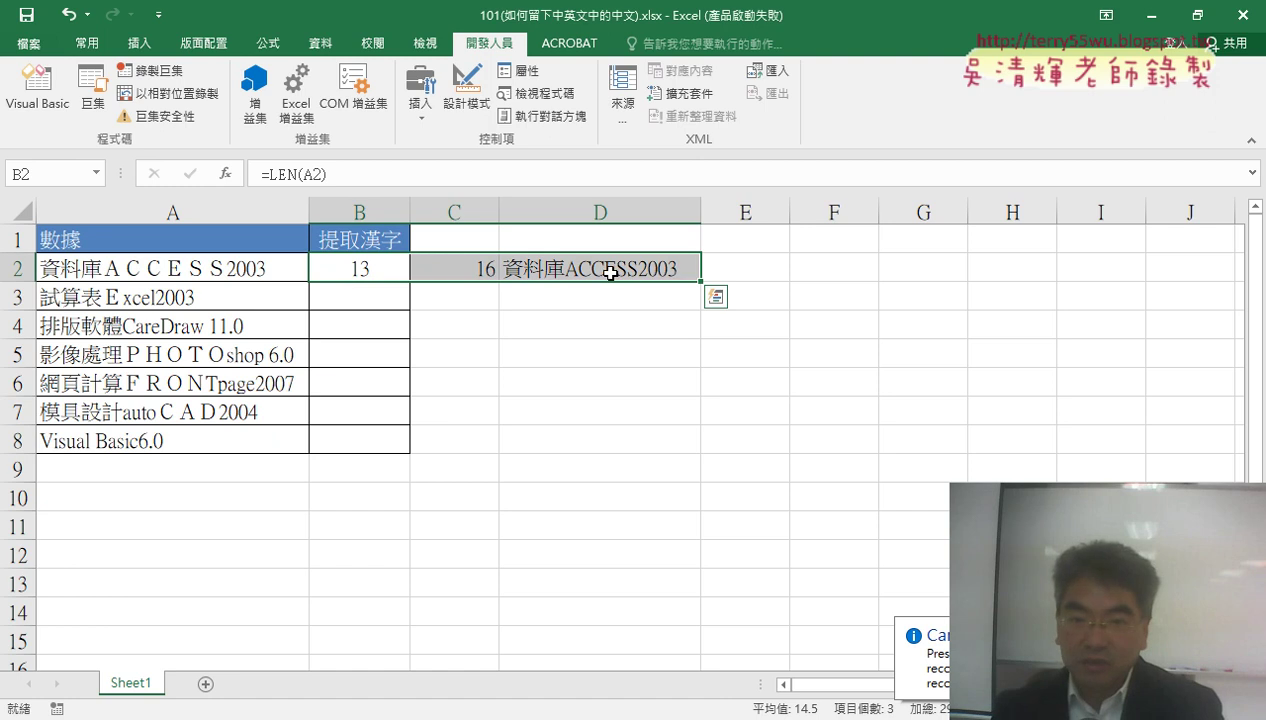
Review the original text in A2 and the helper formulas in B2, C2 and D2.
left_click(613, 271)
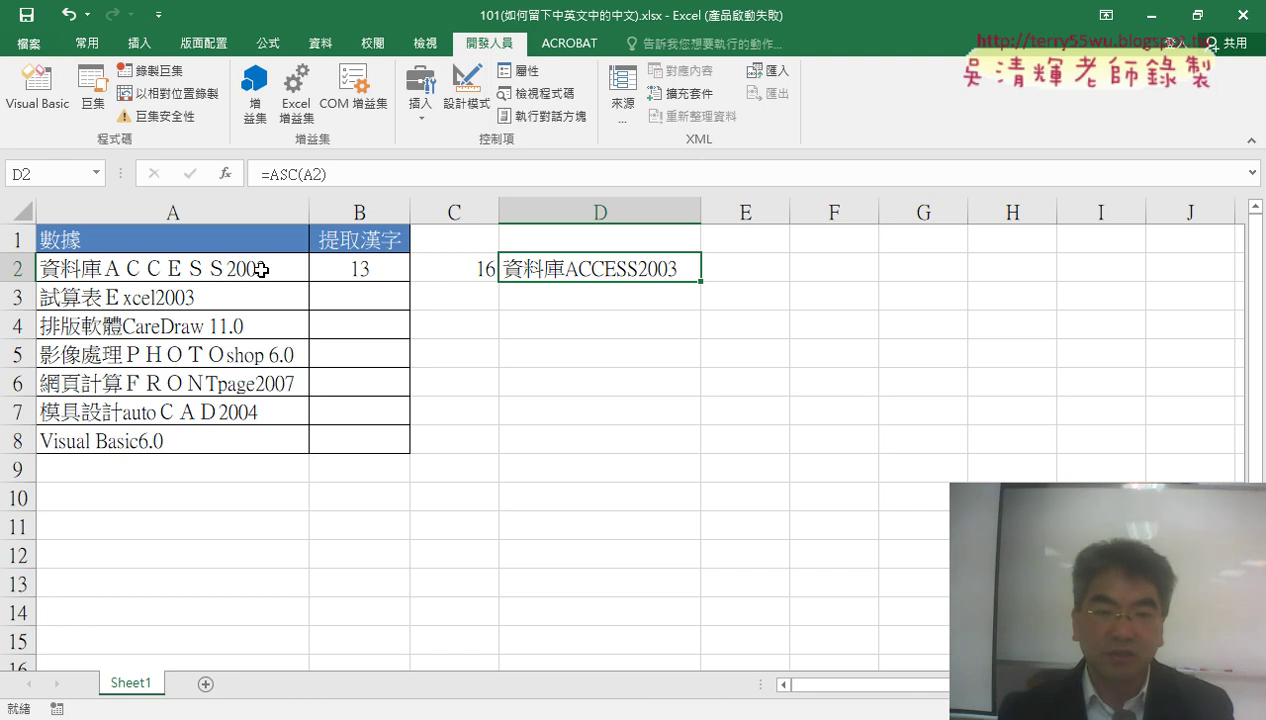
left_click(466, 268)
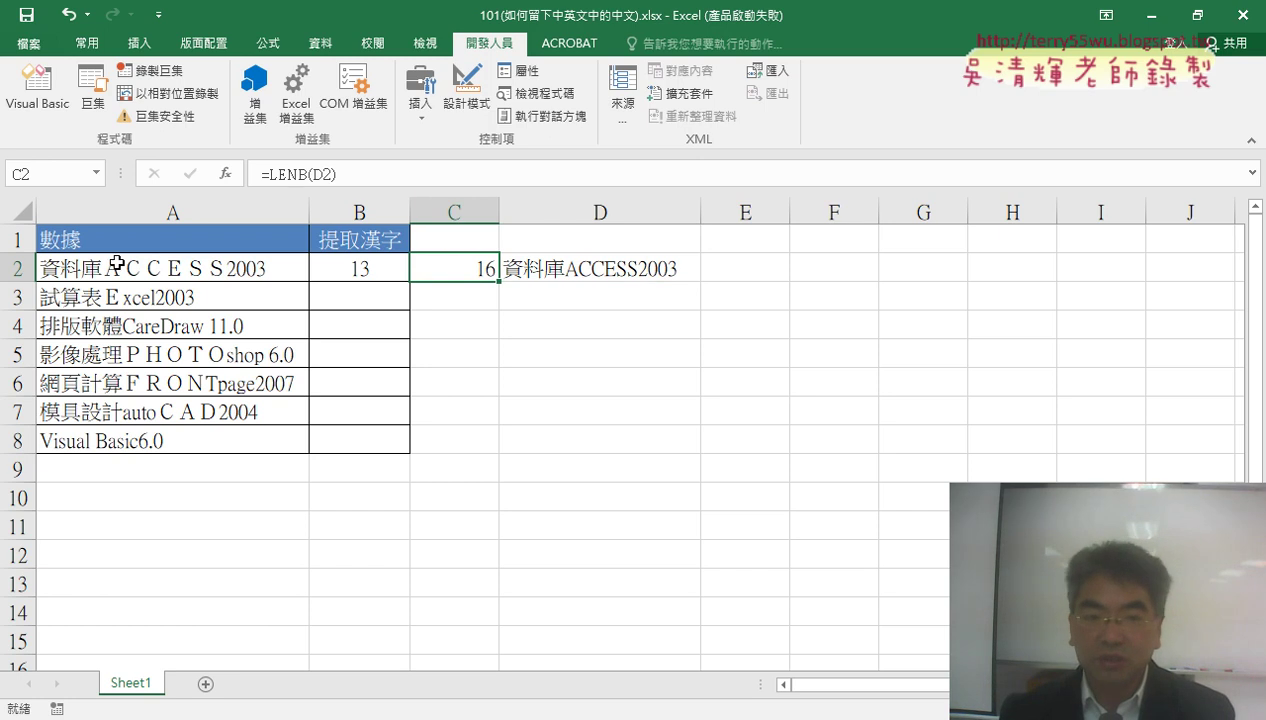
left_click(112, 269)
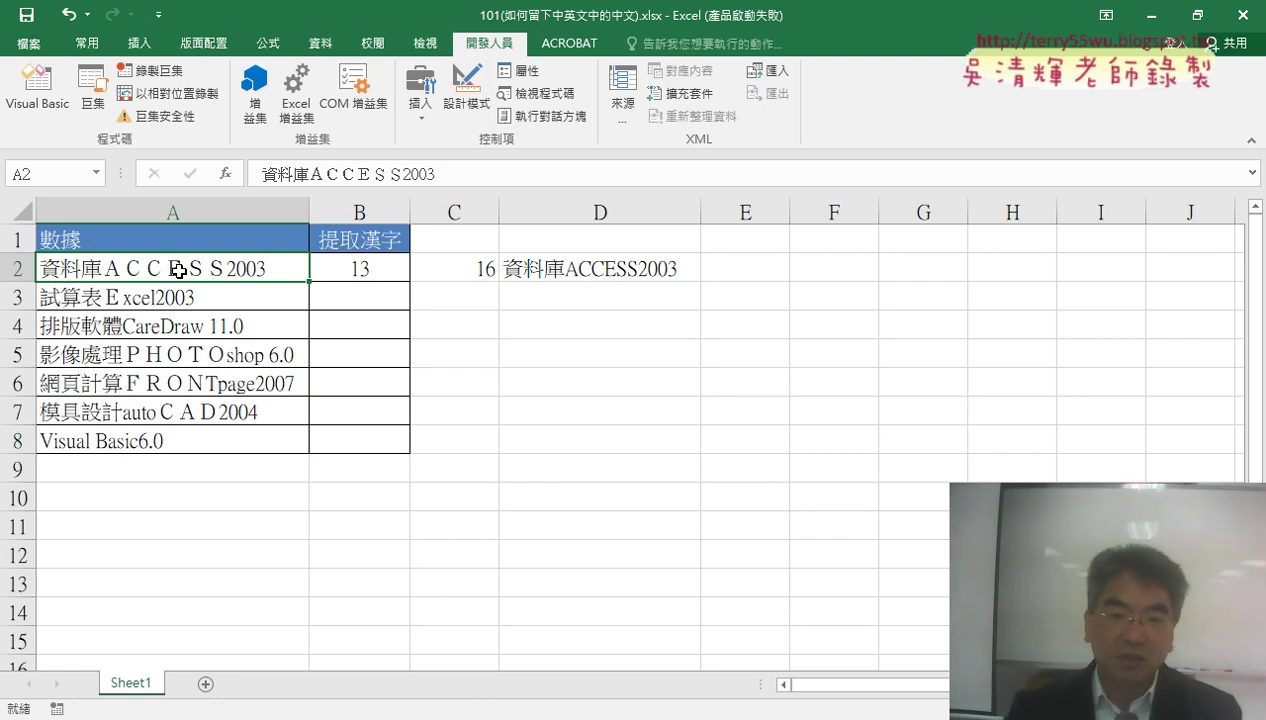
left_click(370, 269)
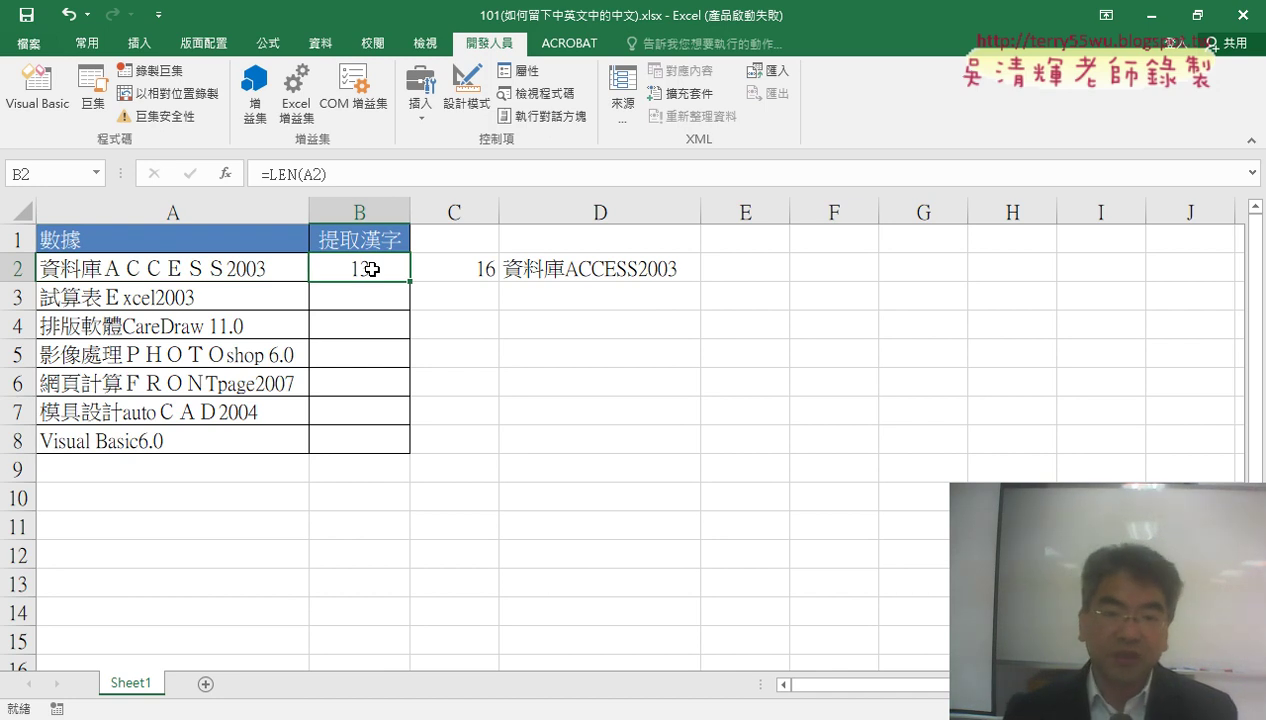
Clear the helper formulas in B2:D2, then undo to restore them.
left_click_drag(366, 270, 592, 270)
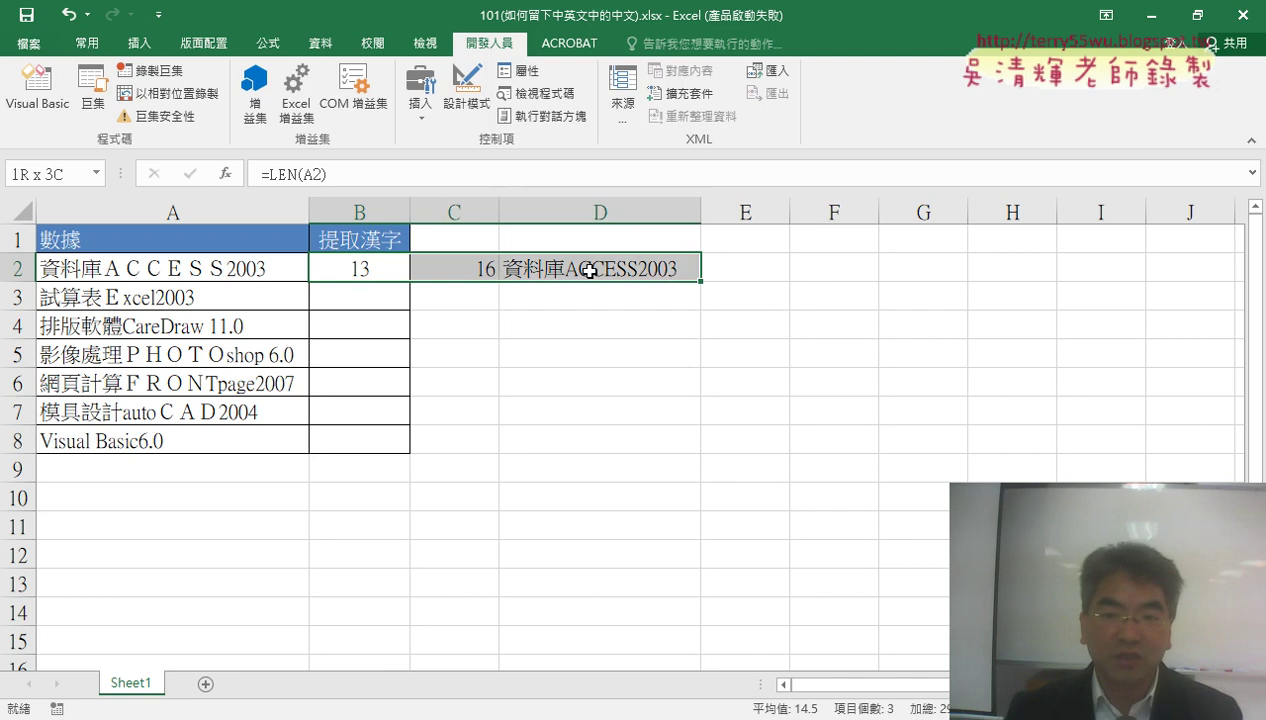
key("Delete")
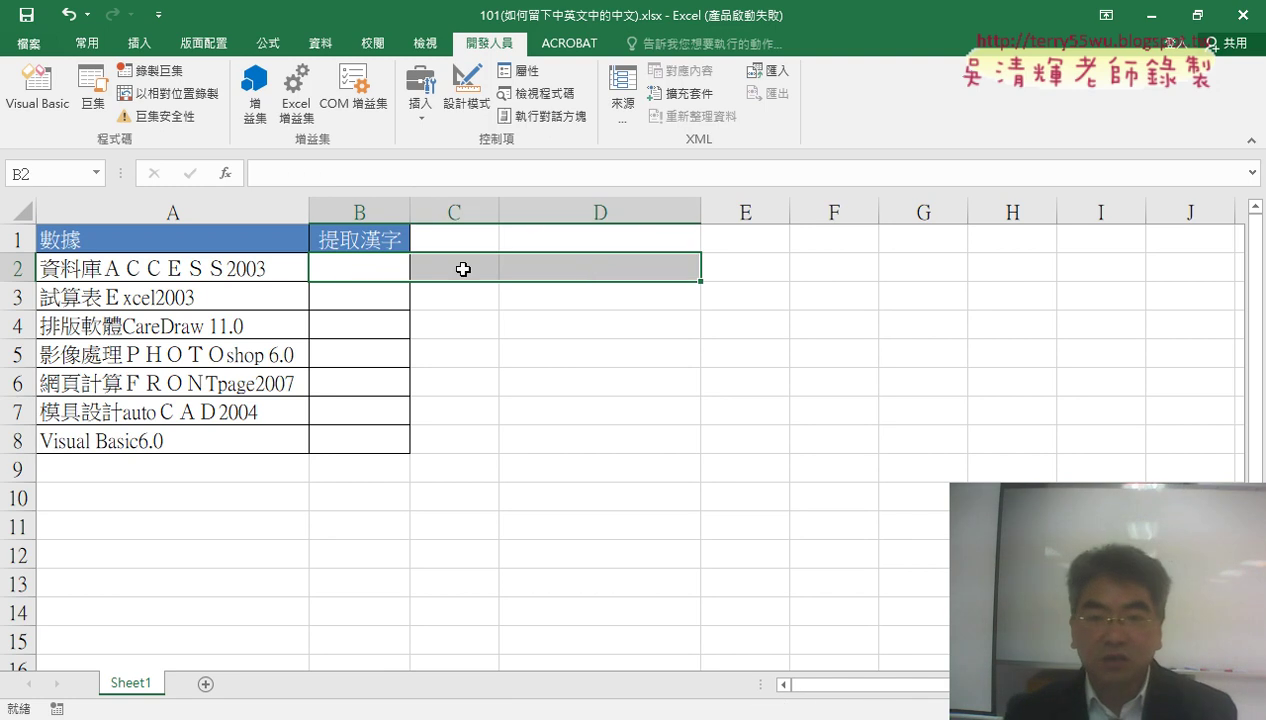
left_click(377, 266)
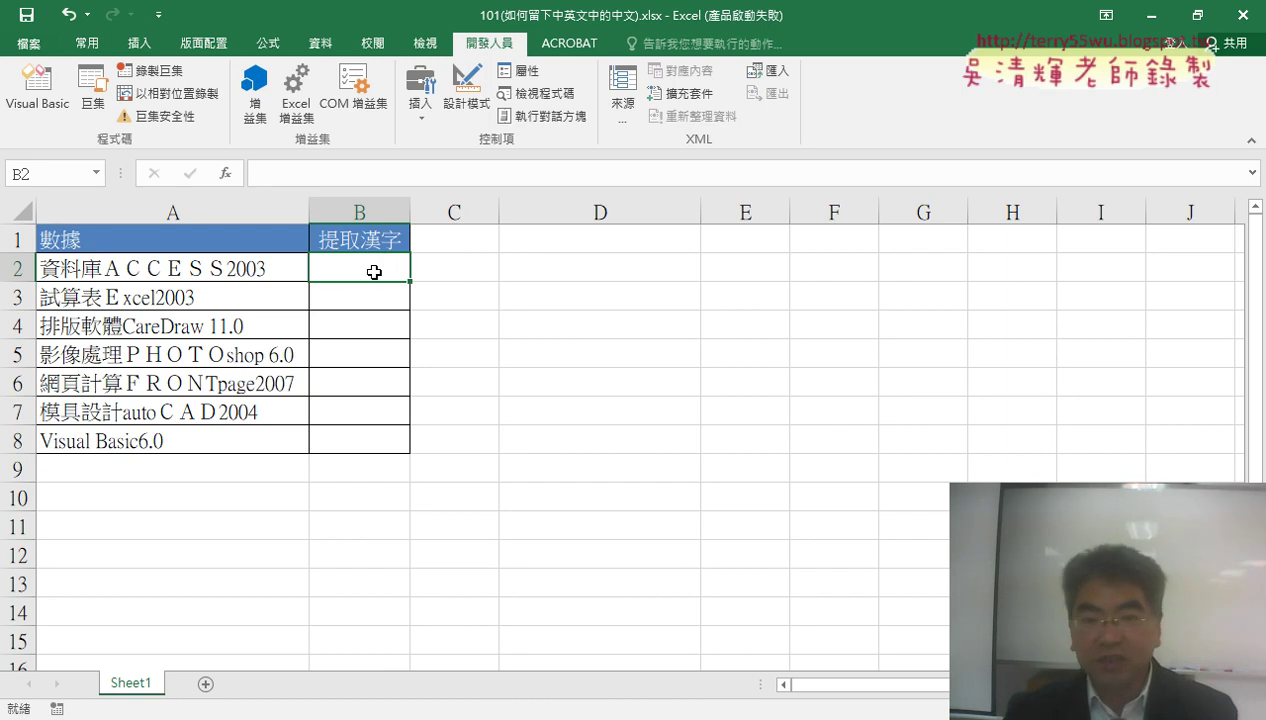
key("Right")
key("Right")
key("Right")
left_click(341, 266)
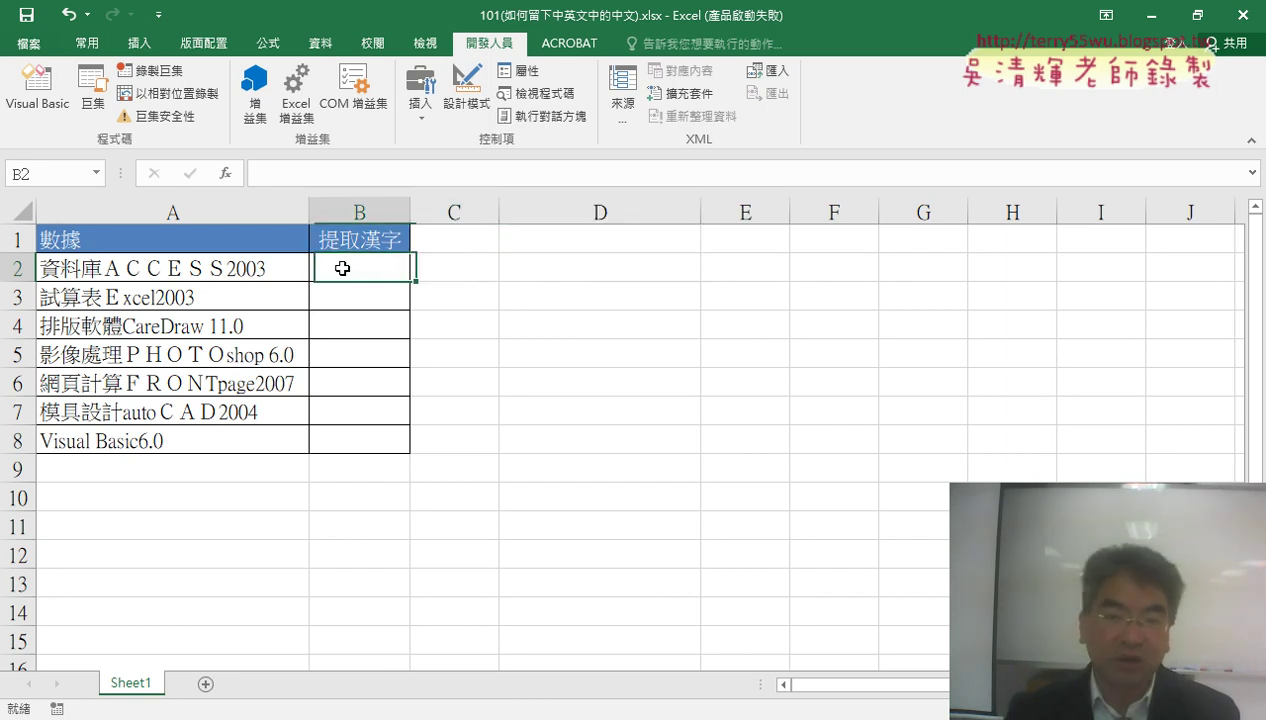
key("ctrl+z")
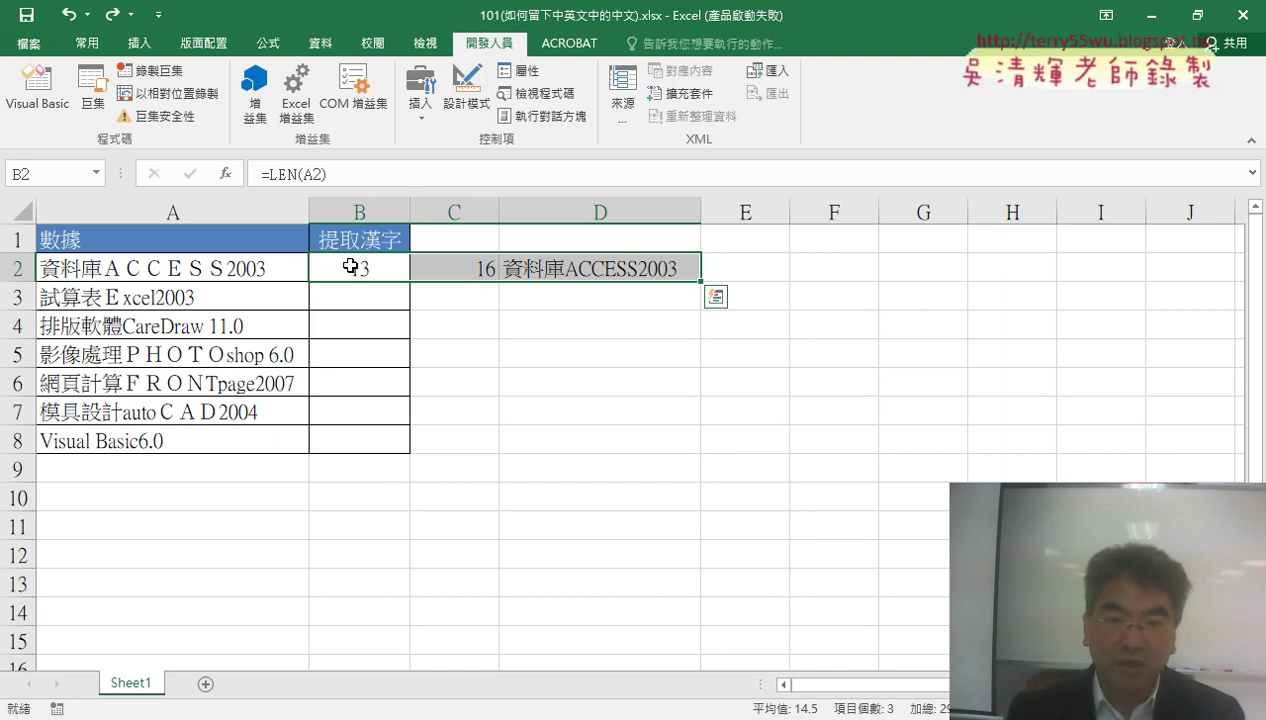
left_click(350, 265)
left_click(464, 269)
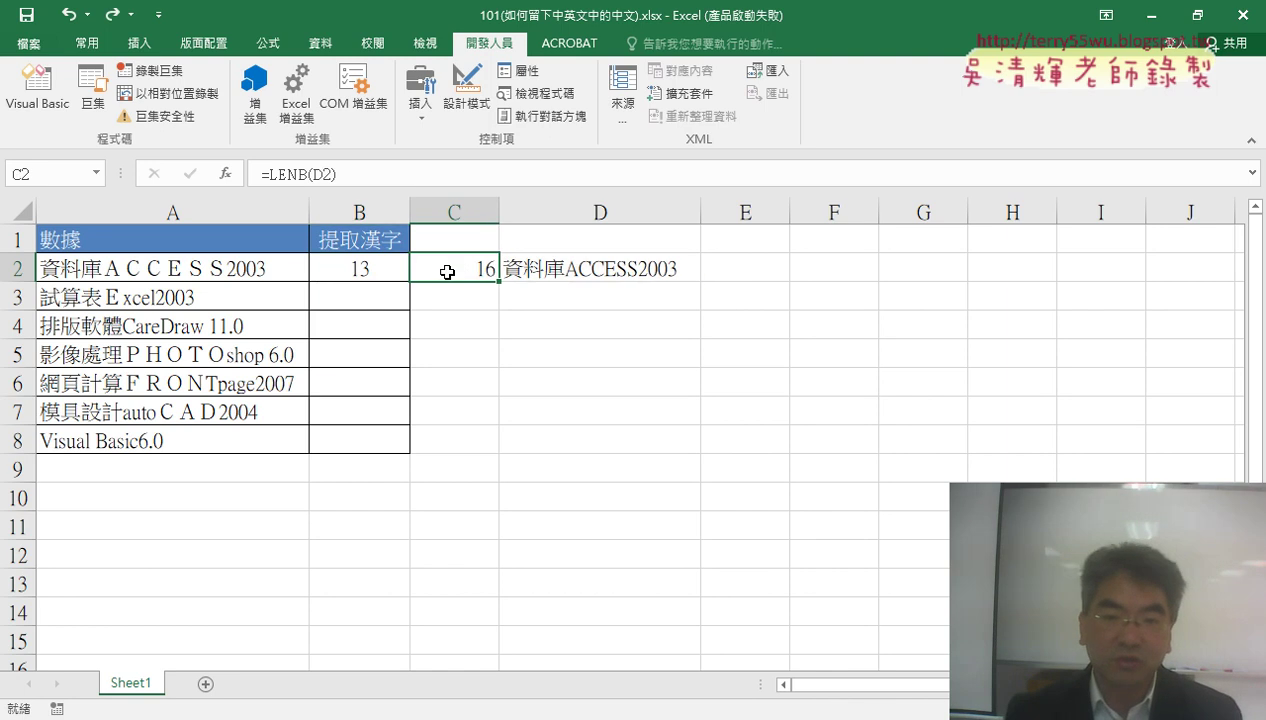
Insert the LEFT function into cell E2.
left_click(743, 270)
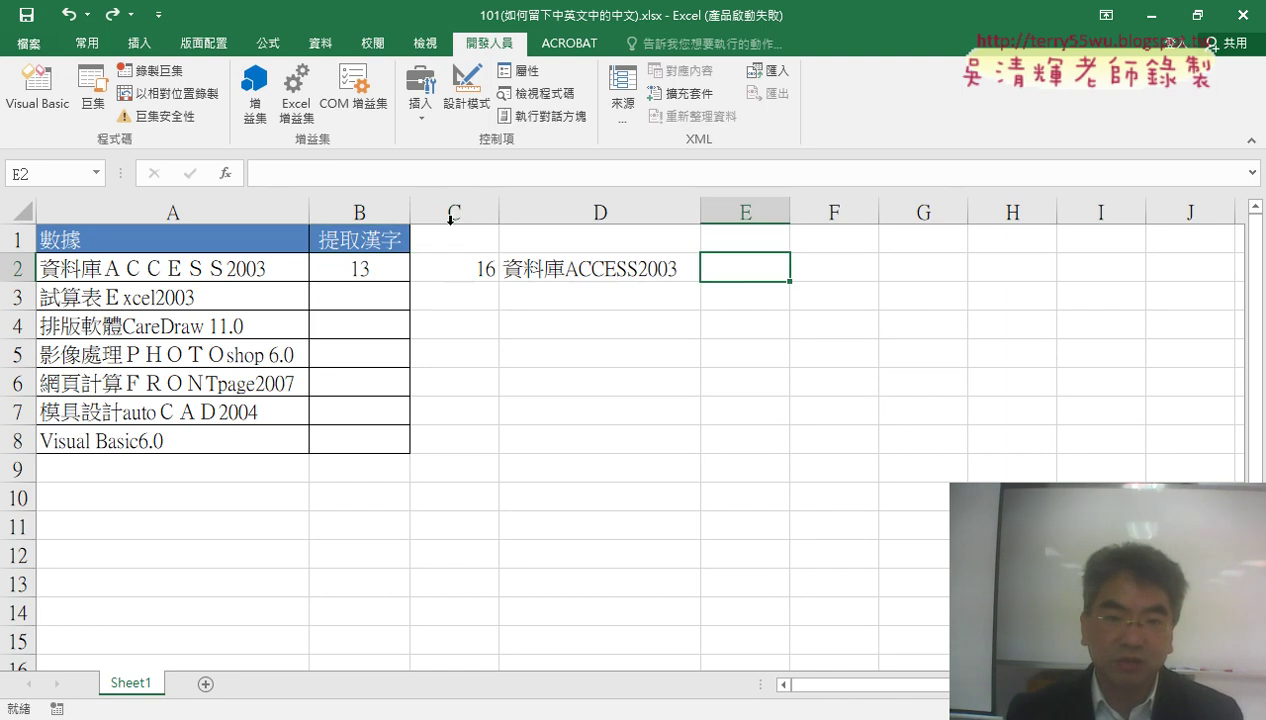
left_click(225, 174)
triple_click(931, 339)
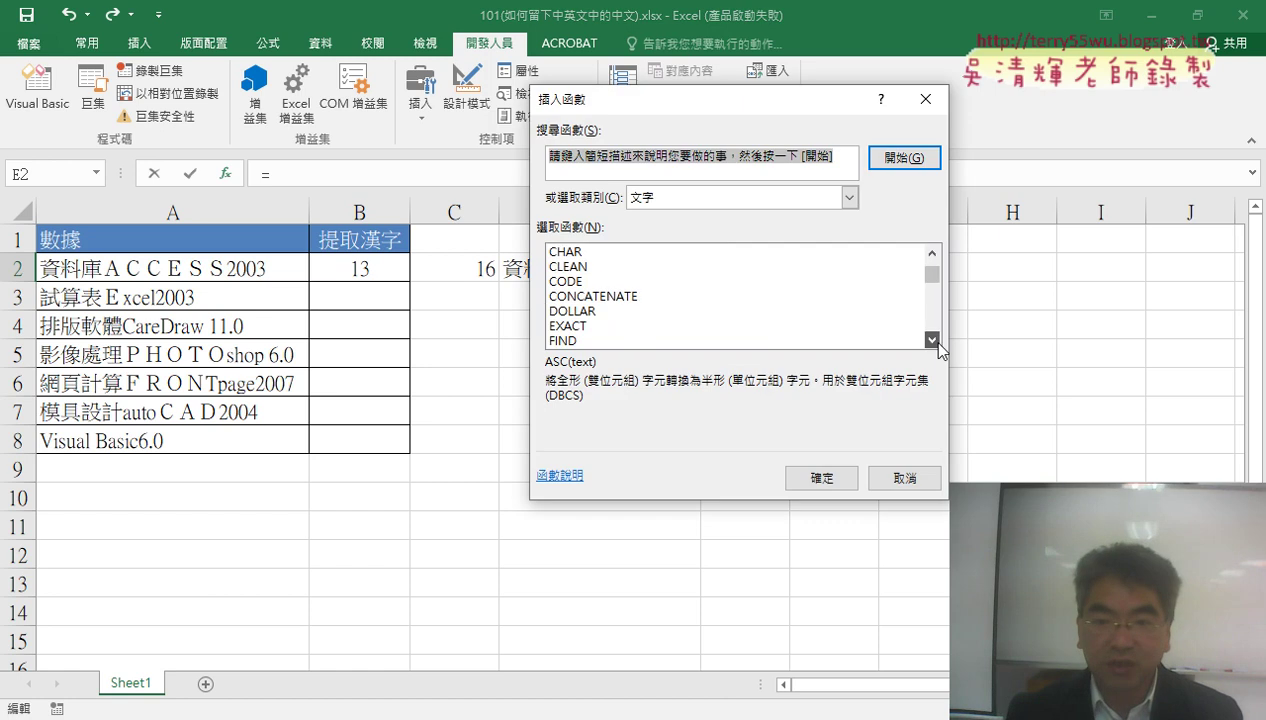
triple_click(931, 339)
double_click(931, 339)
left_click(638, 311)
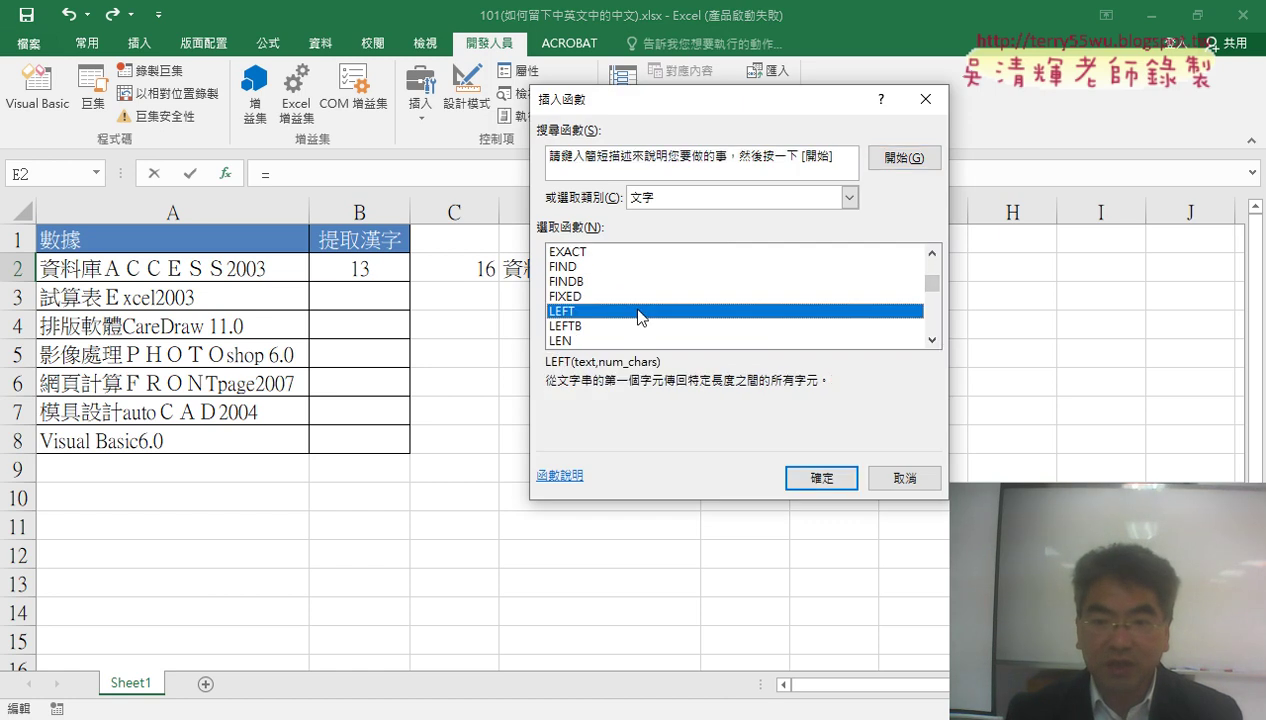
double_click(638, 311)
Set LEFT's Text to D2 and Num_chars to C2-B2, confirming =LEFT(D2,C2-B2).
left_click_drag(631, 161, 430, 343)
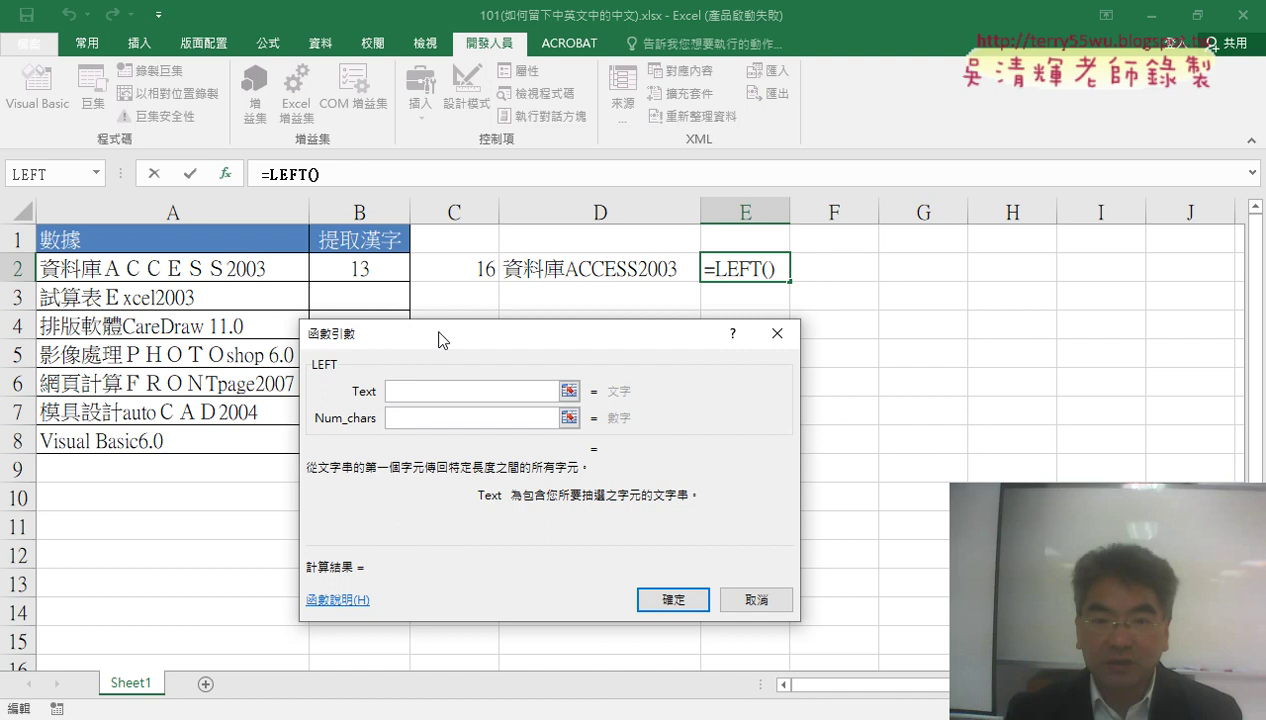
left_click(195, 272)
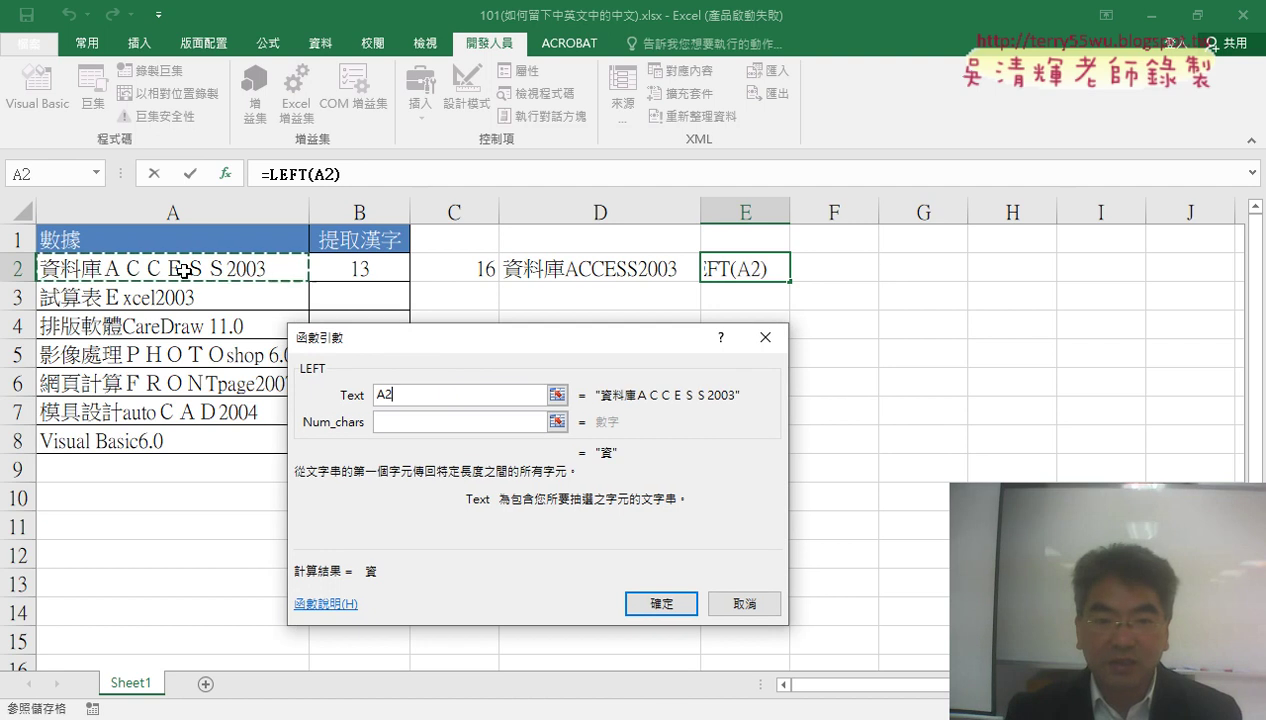
left_click(600, 265)
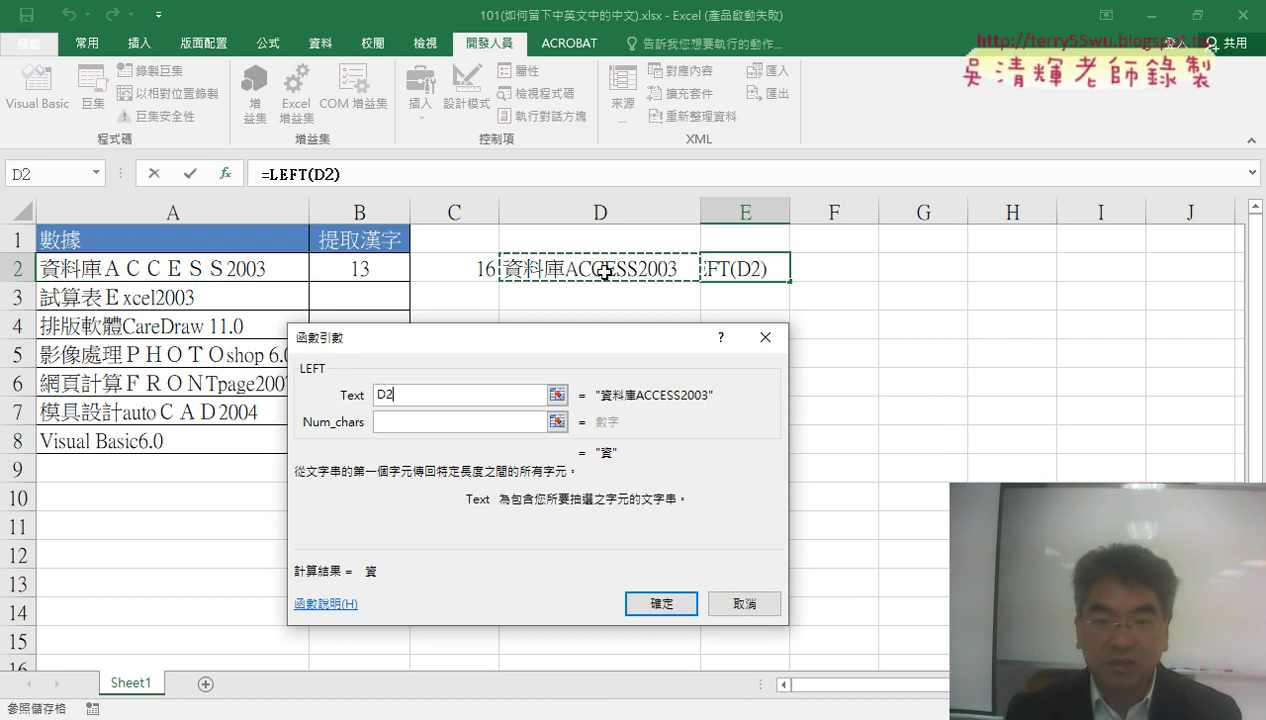
left_click(430, 422)
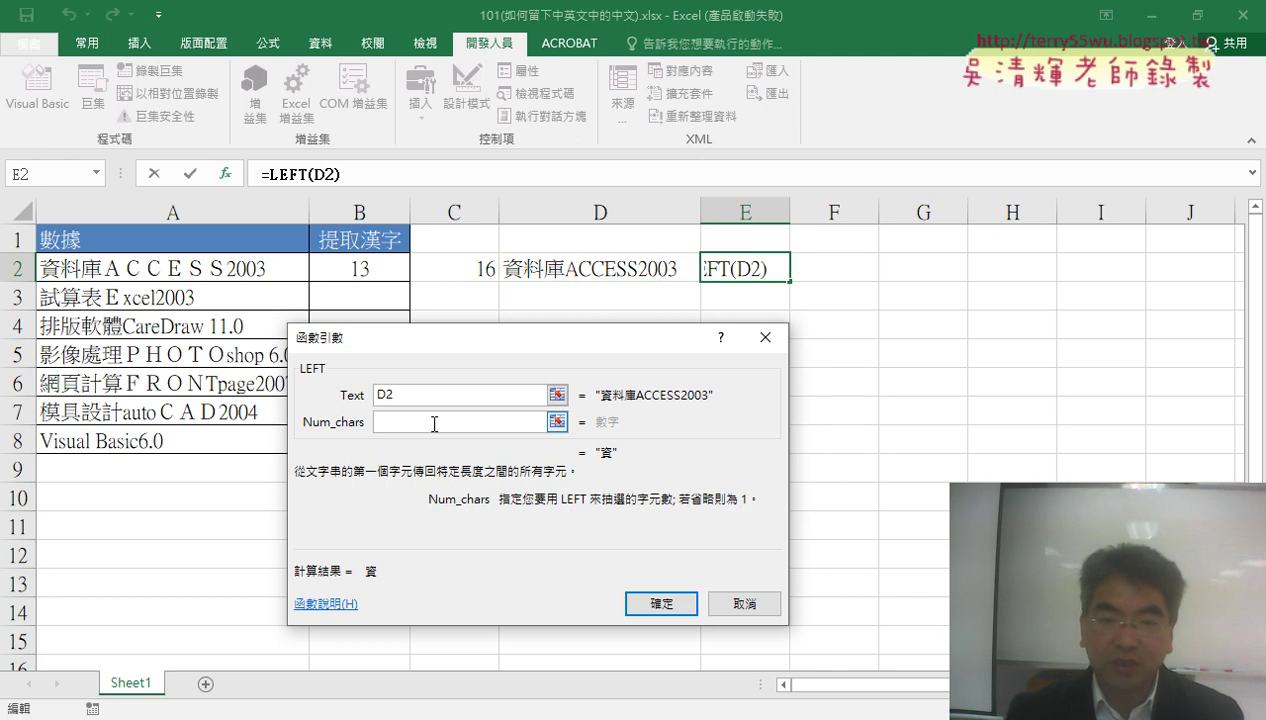
left_click(460, 268)
type("-")
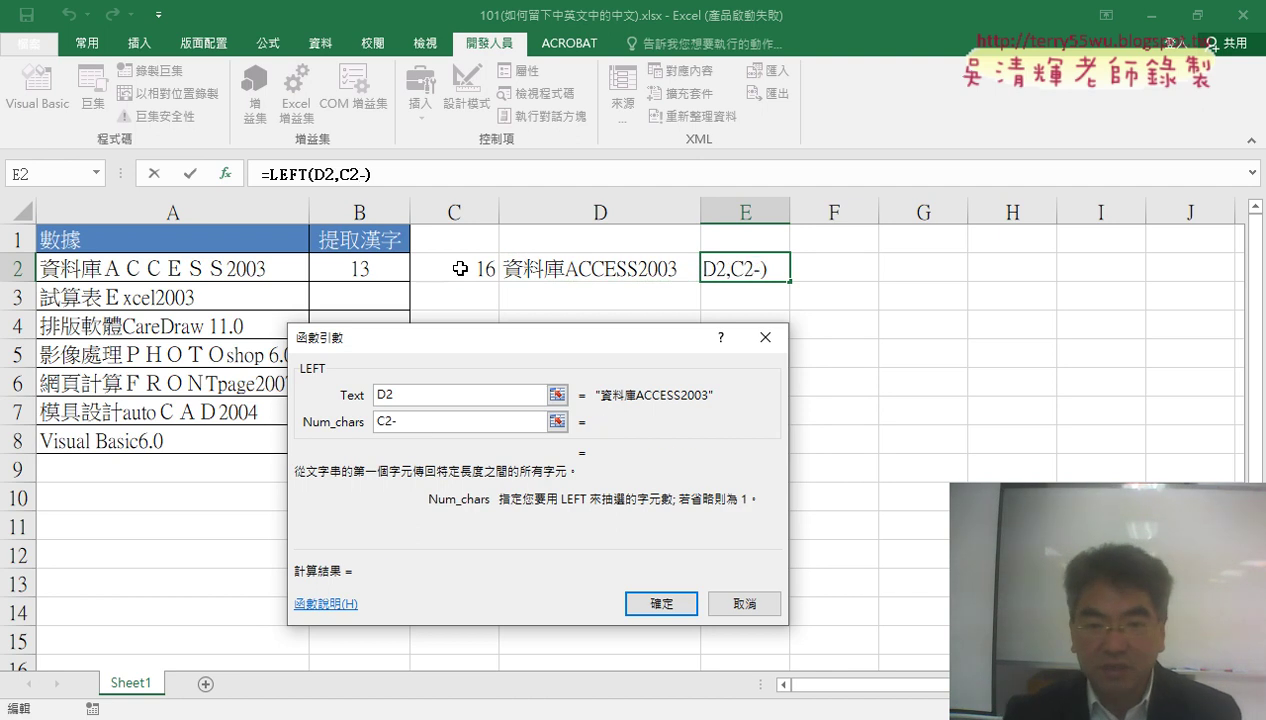
left_click(357, 268)
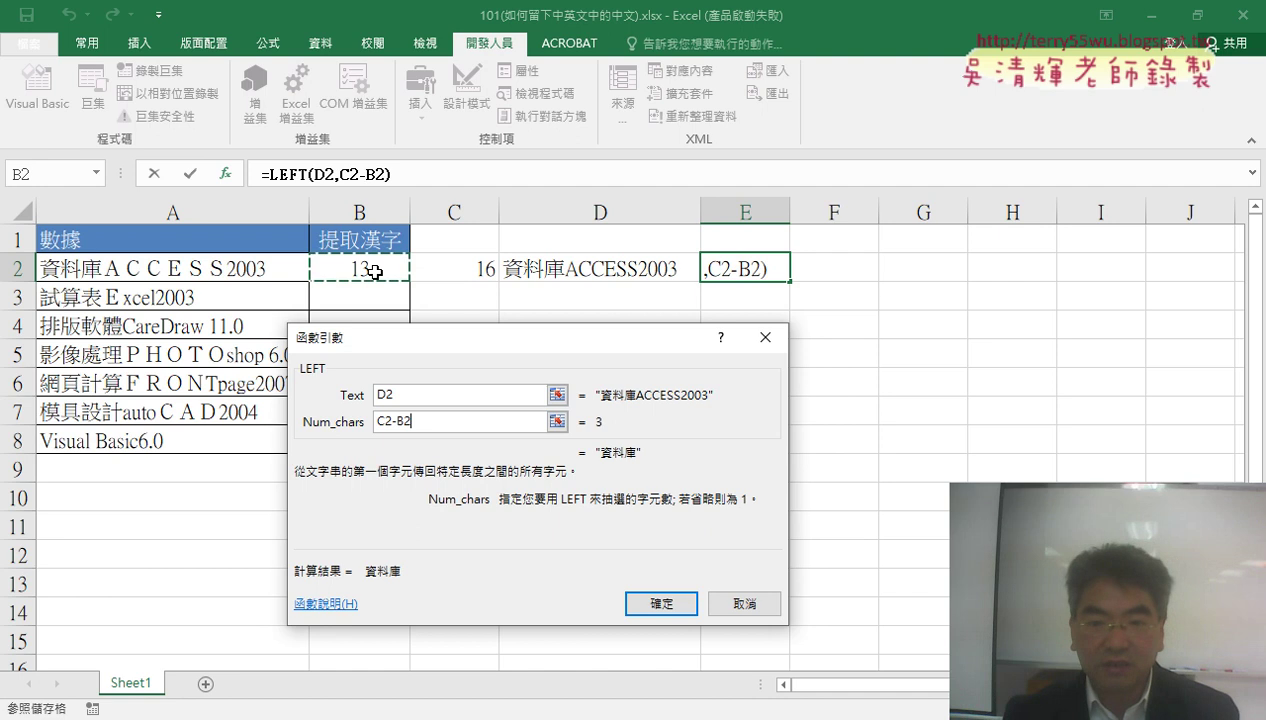
left_click(685, 610)
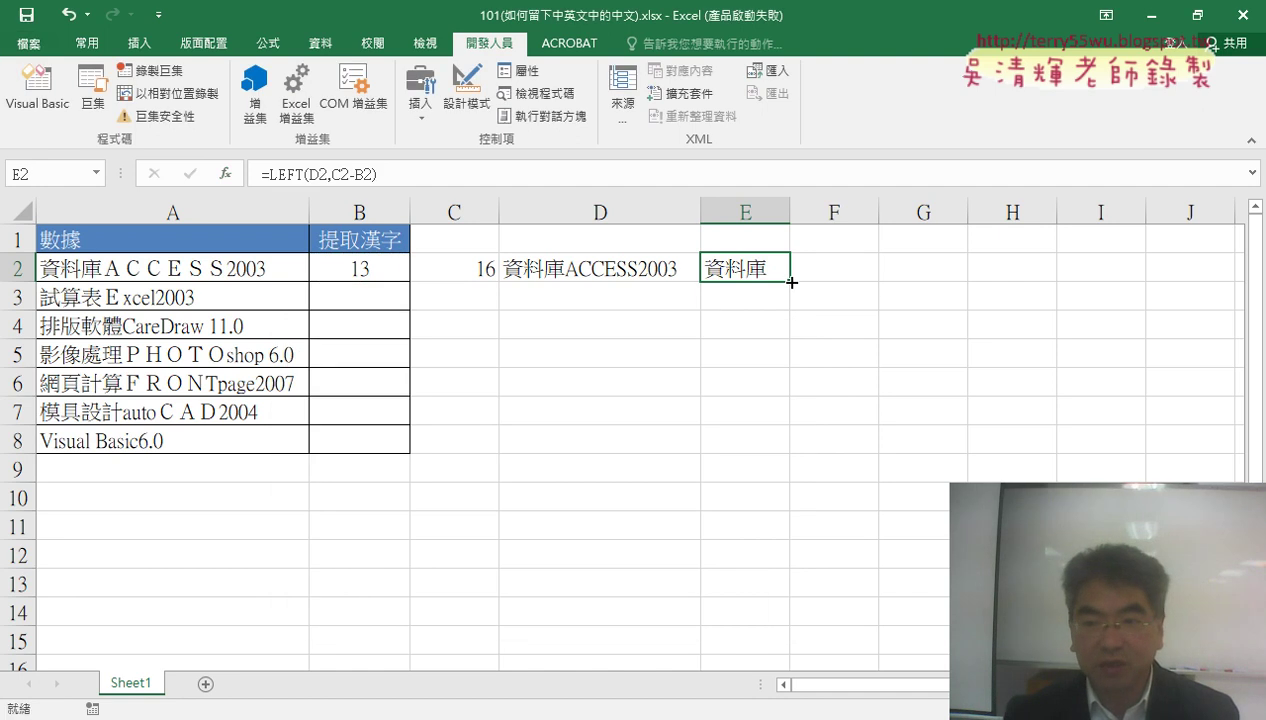
Fill the B2, C2, D2 and E2 formulas down to row 8 and widen column E.
left_click(463, 272)
left_click(365, 273)
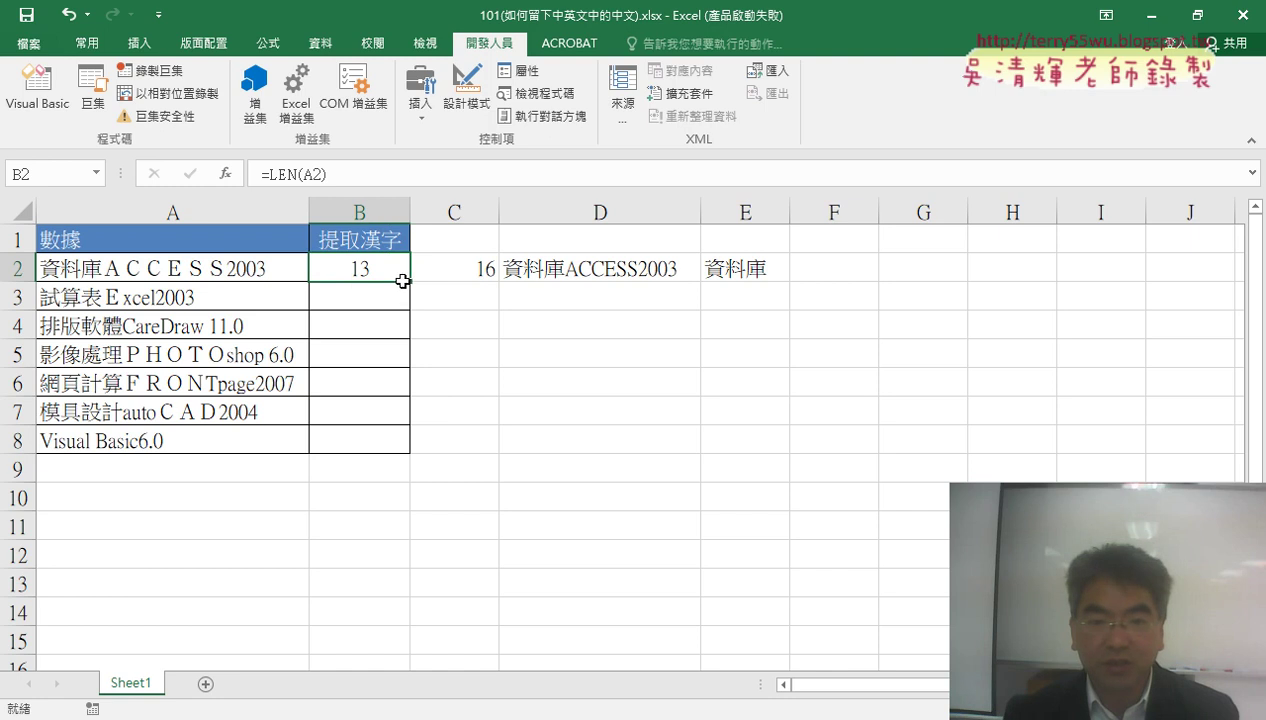
left_click_drag(403, 281, 390, 455)
left_click(491, 276)
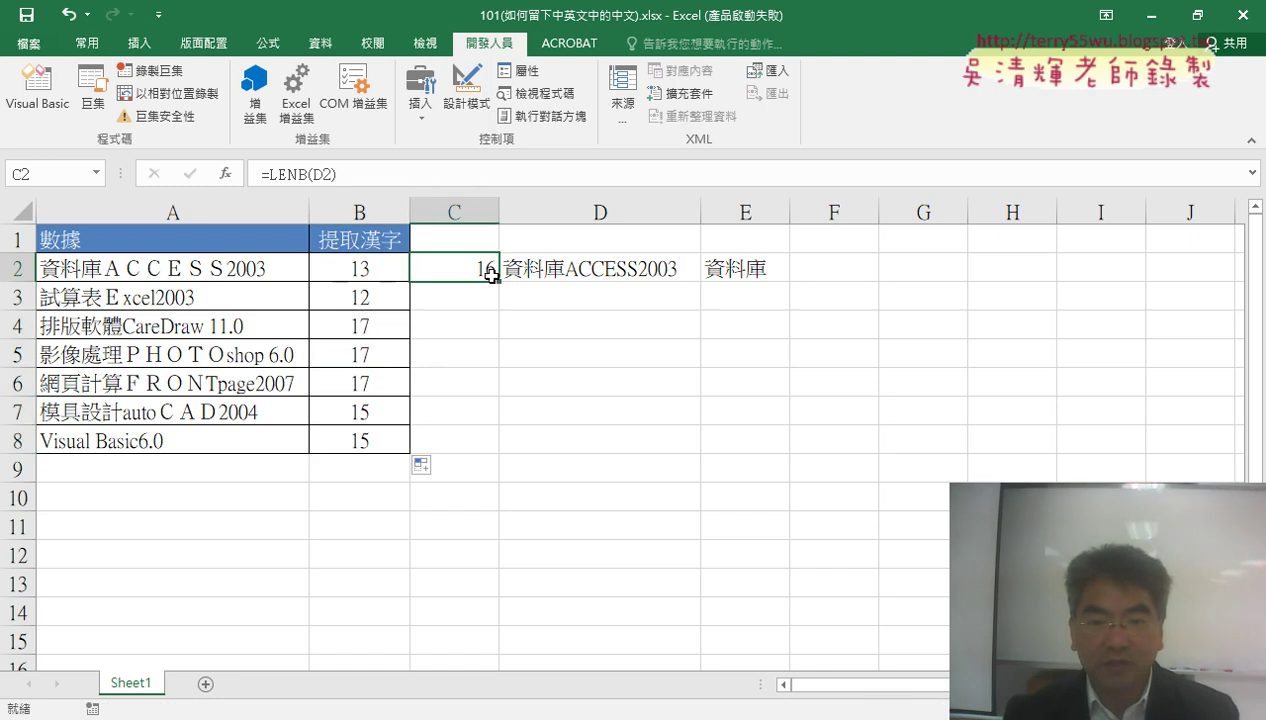
left_click_drag(502, 283, 500, 444)
left_click(677, 274)
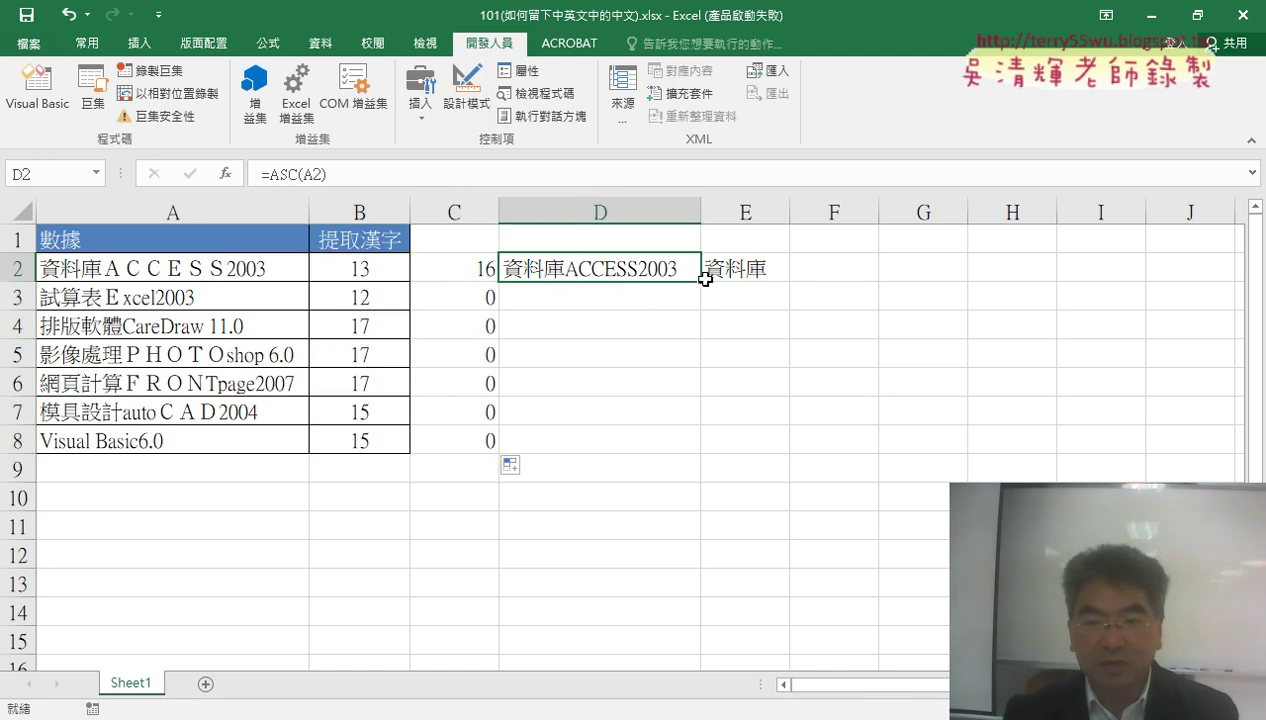
left_click_drag(705, 279, 701, 444)
left_click(751, 268)
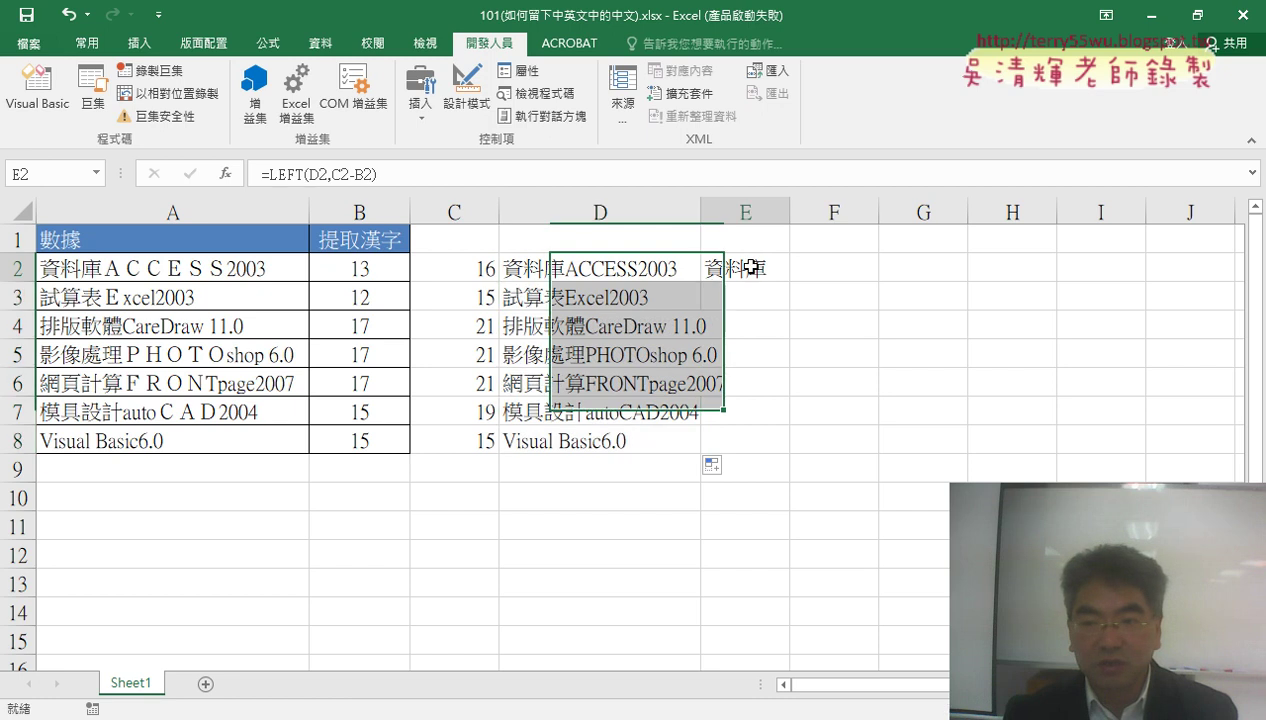
double_click(789, 283)
left_click_drag(790, 220, 826, 220)
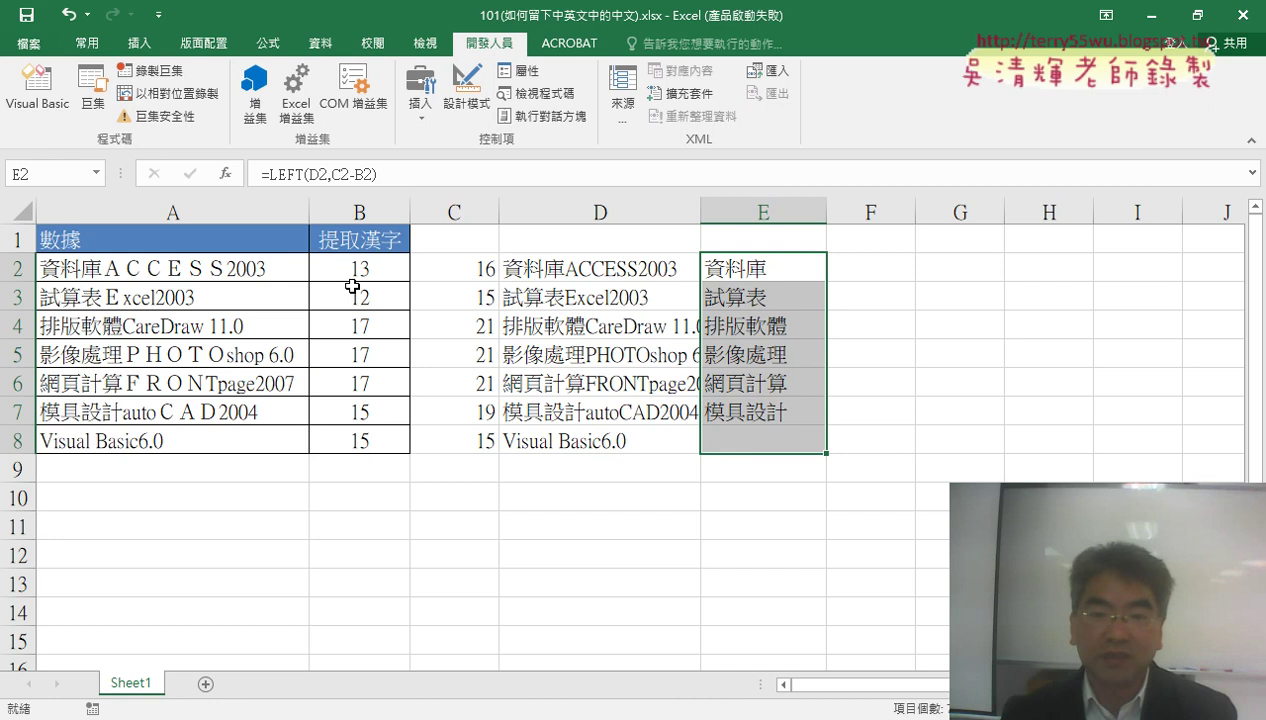
left_click(355, 268)
left_click(465, 272)
left_click(557, 268)
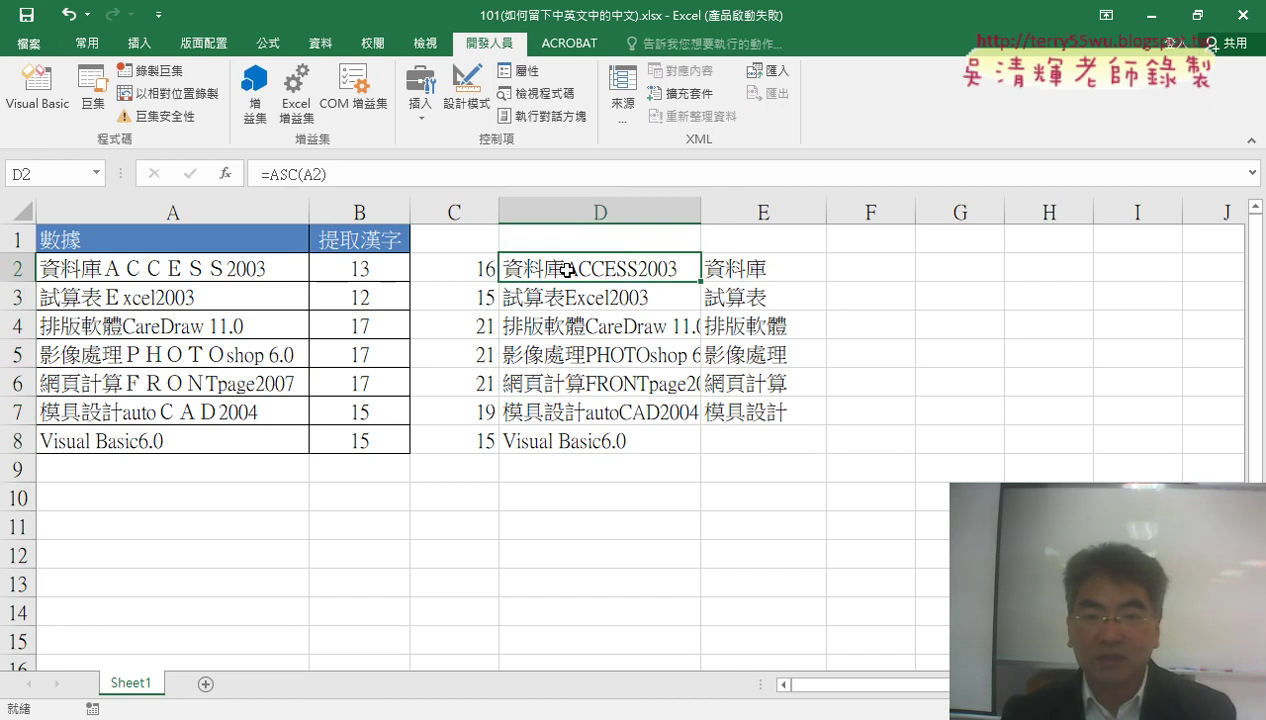
left_click(763, 270)
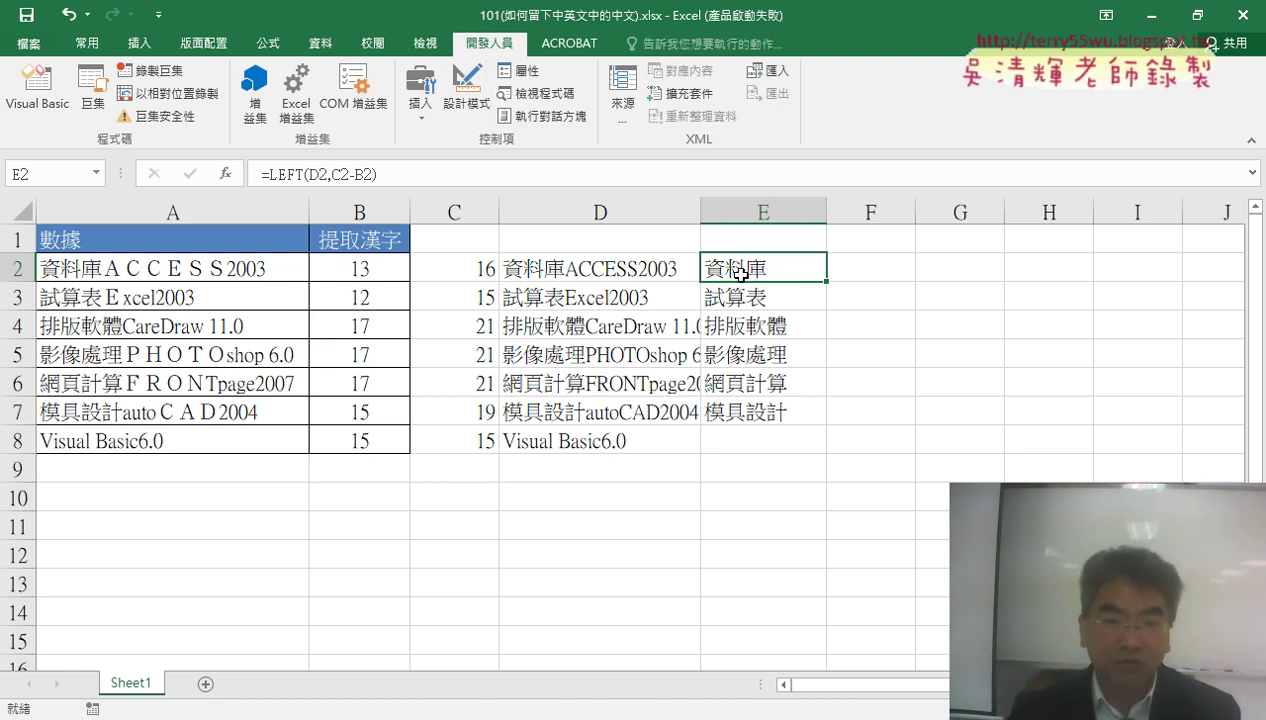
left_click(354, 268)
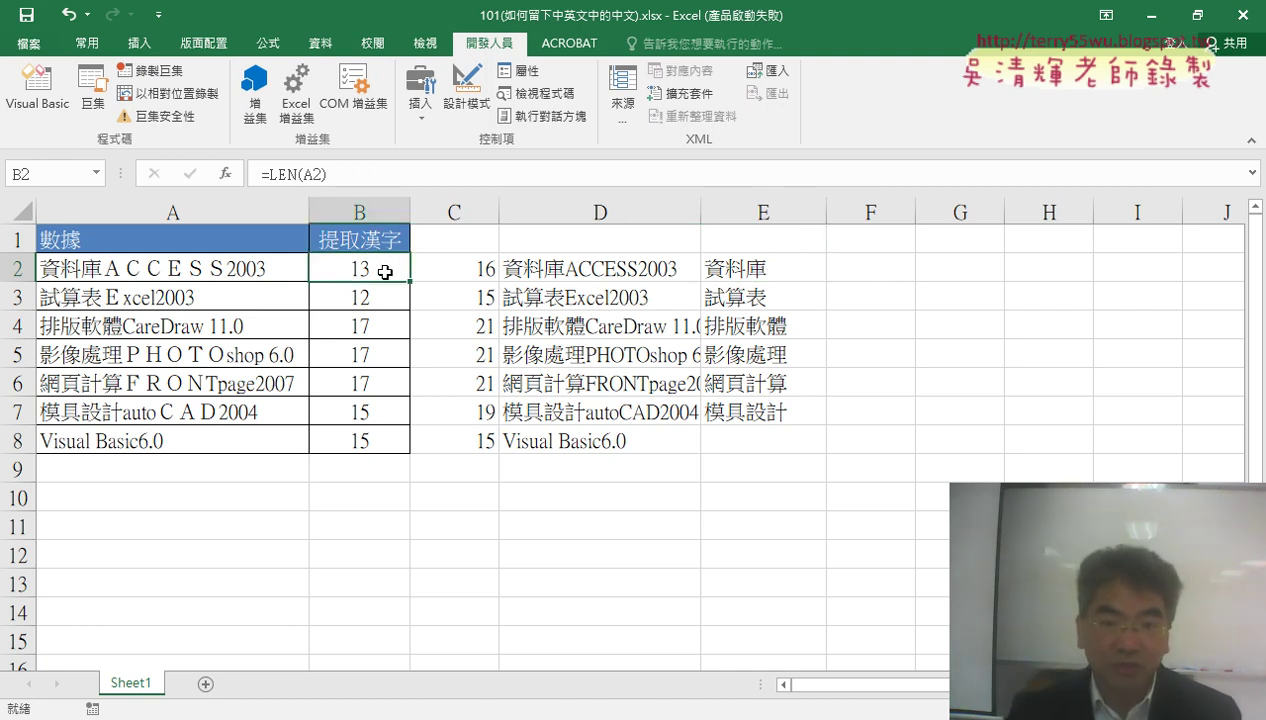
left_click_drag(382, 296, 733, 448)
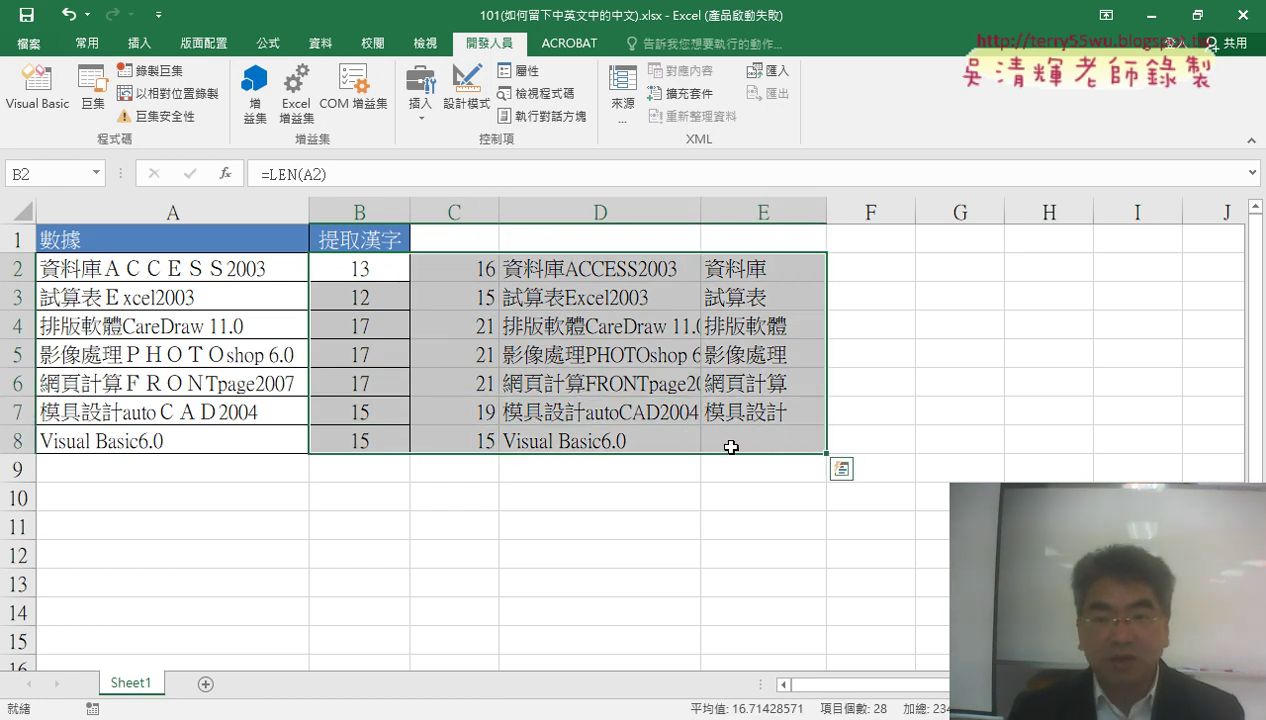
left_click(757, 265)
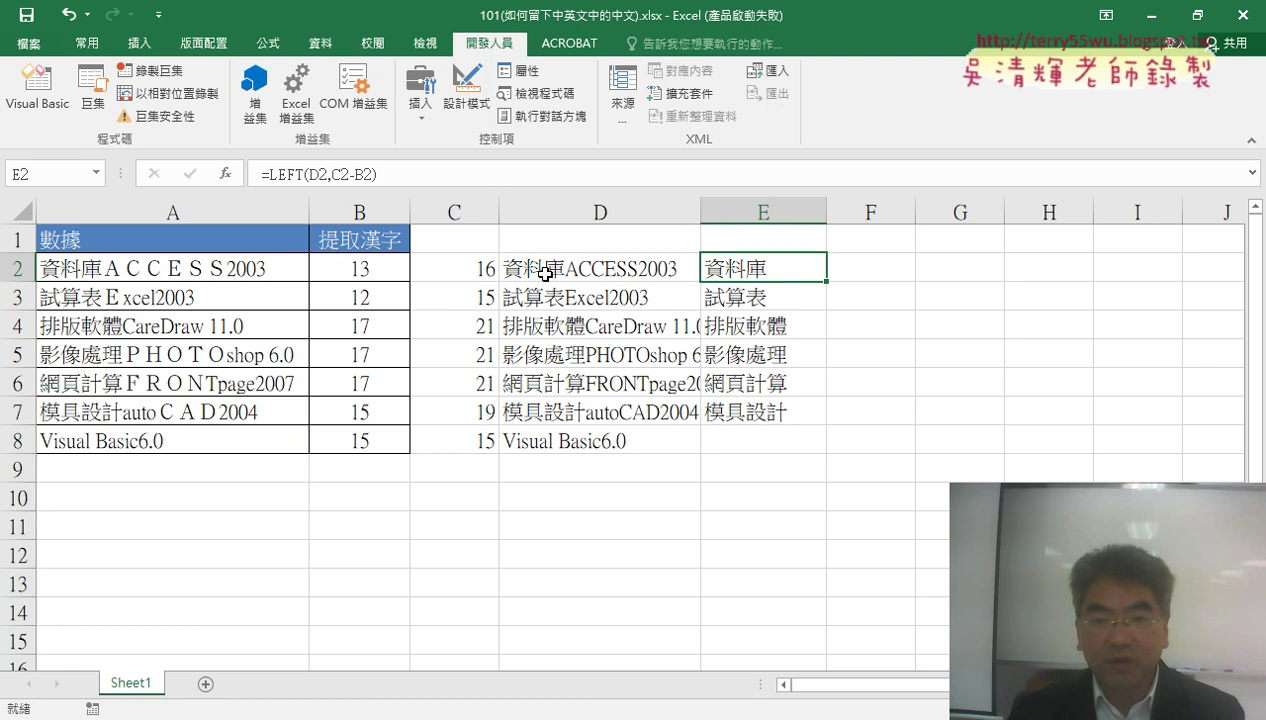
left_click(383, 270)
left_click(448, 274)
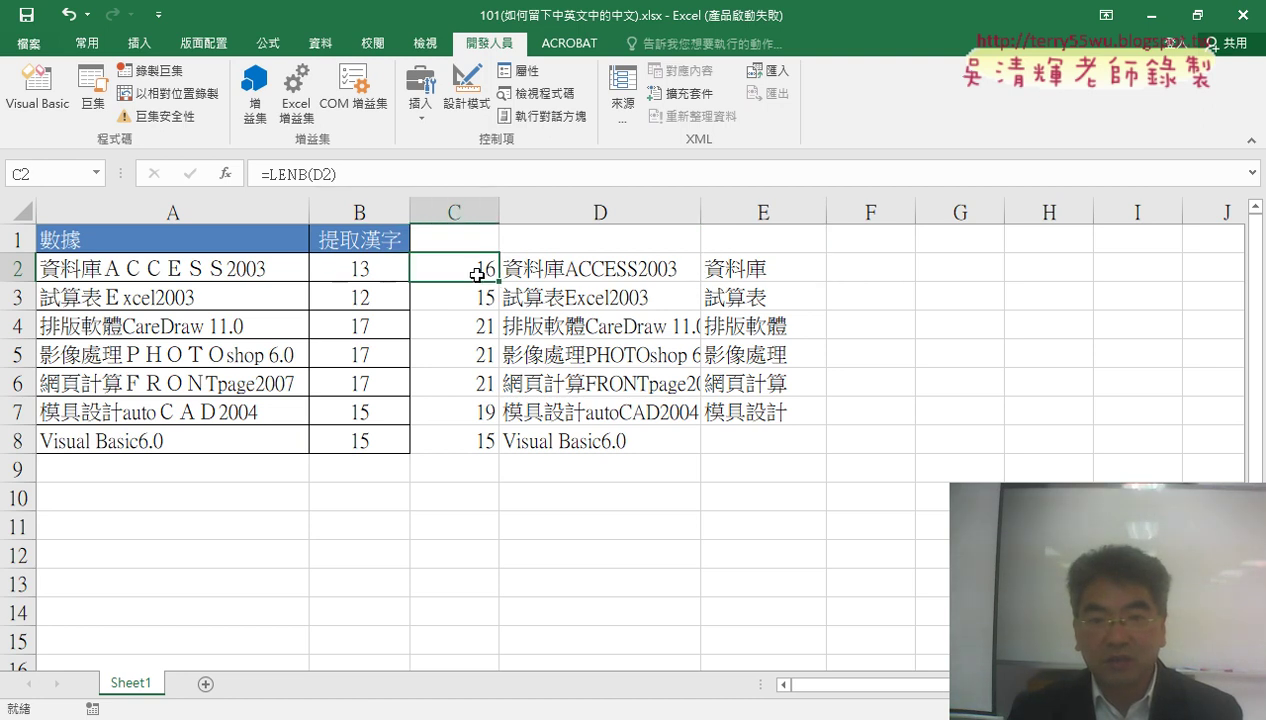
left_click(568, 271)
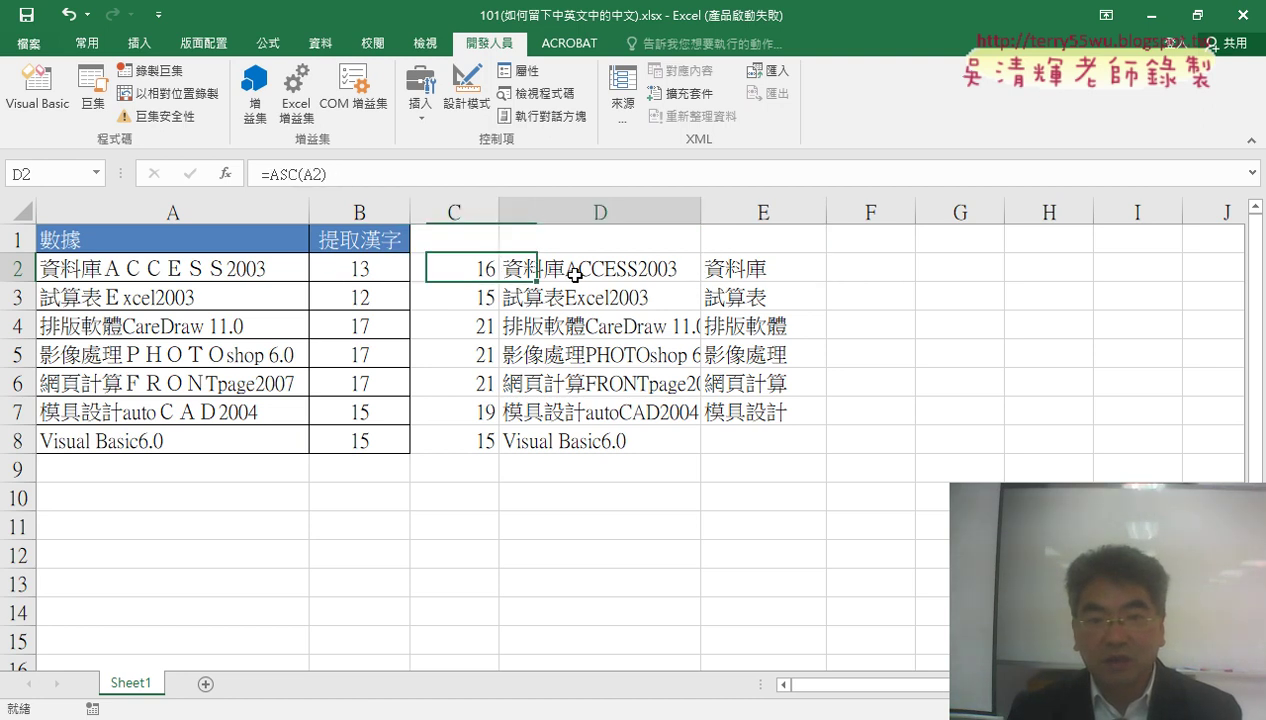
left_click(749, 269)
left_click_drag(390, 279, 773, 441)
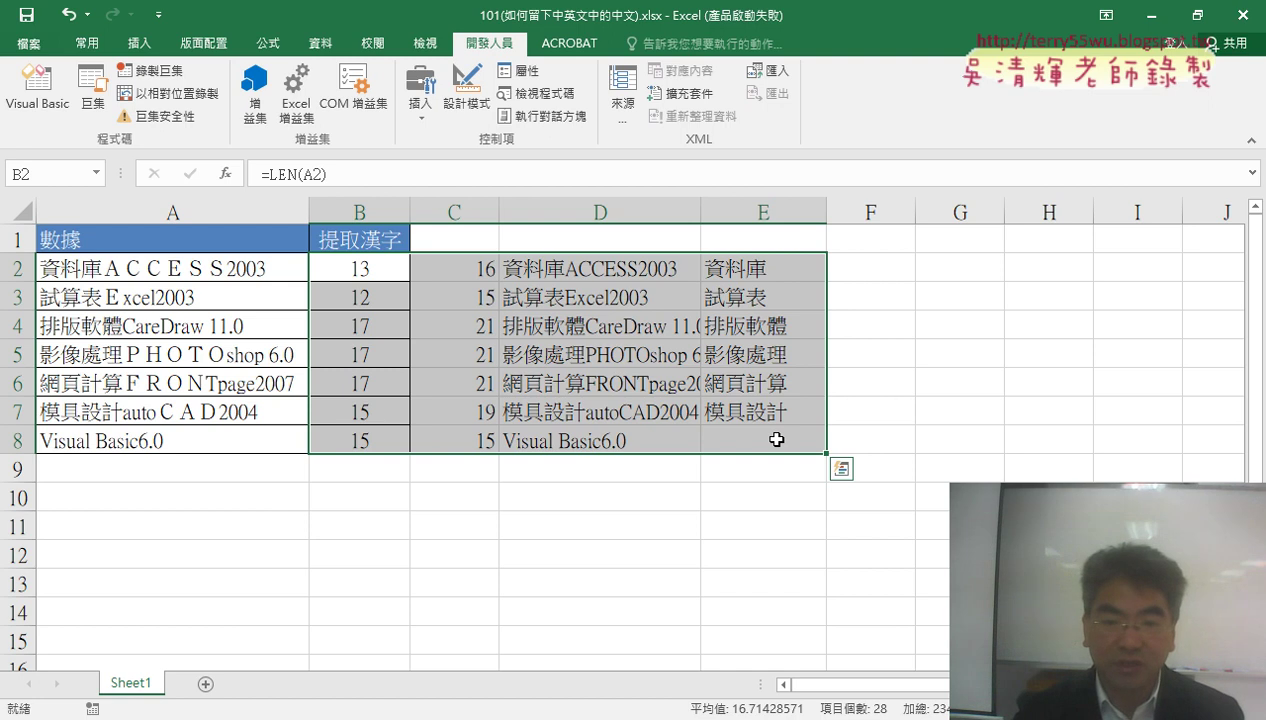
Clear B2:E8 and enter =ASC(A2) in B2, giving 資料庫ACCESS2003.
key("Delete")
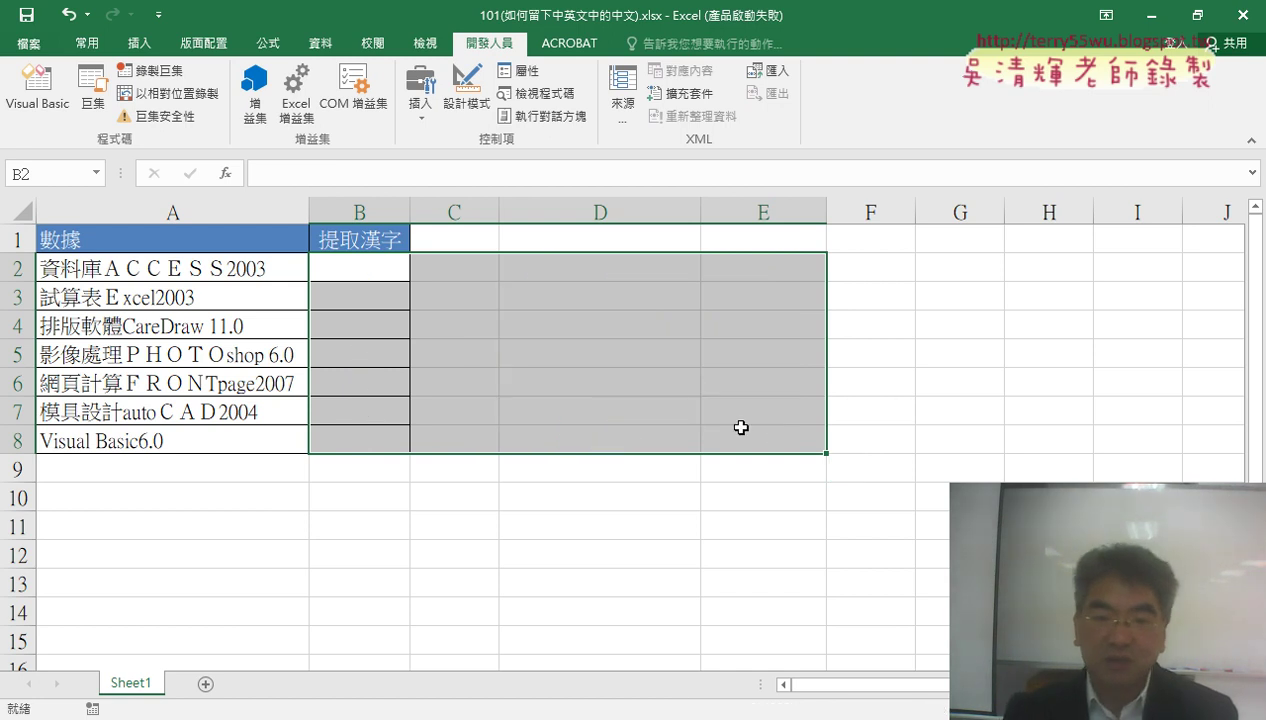
left_click(375, 270)
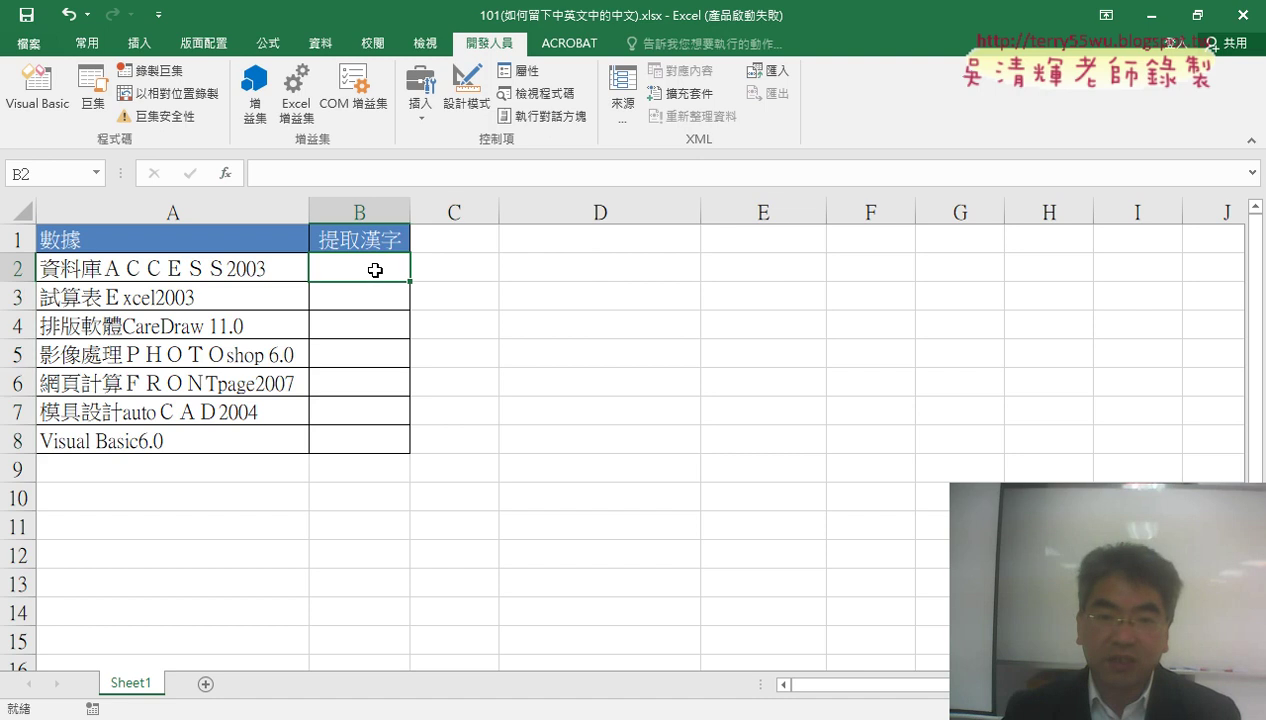
left_click(227, 175)
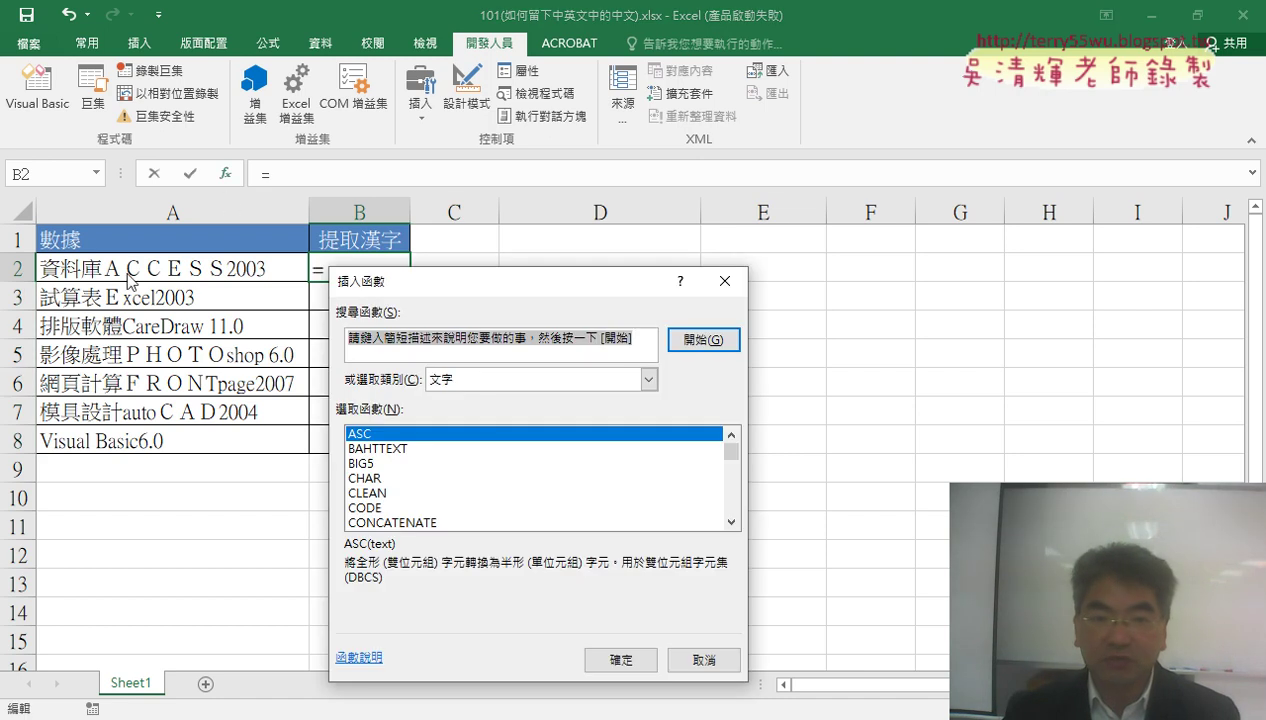
double_click(364, 440)
mouse_move(446, 373)
left_mouse_down()
mouse_move(648, 285)
mouse_move(641, 222)
left_mouse_up()
left_click(263, 270)
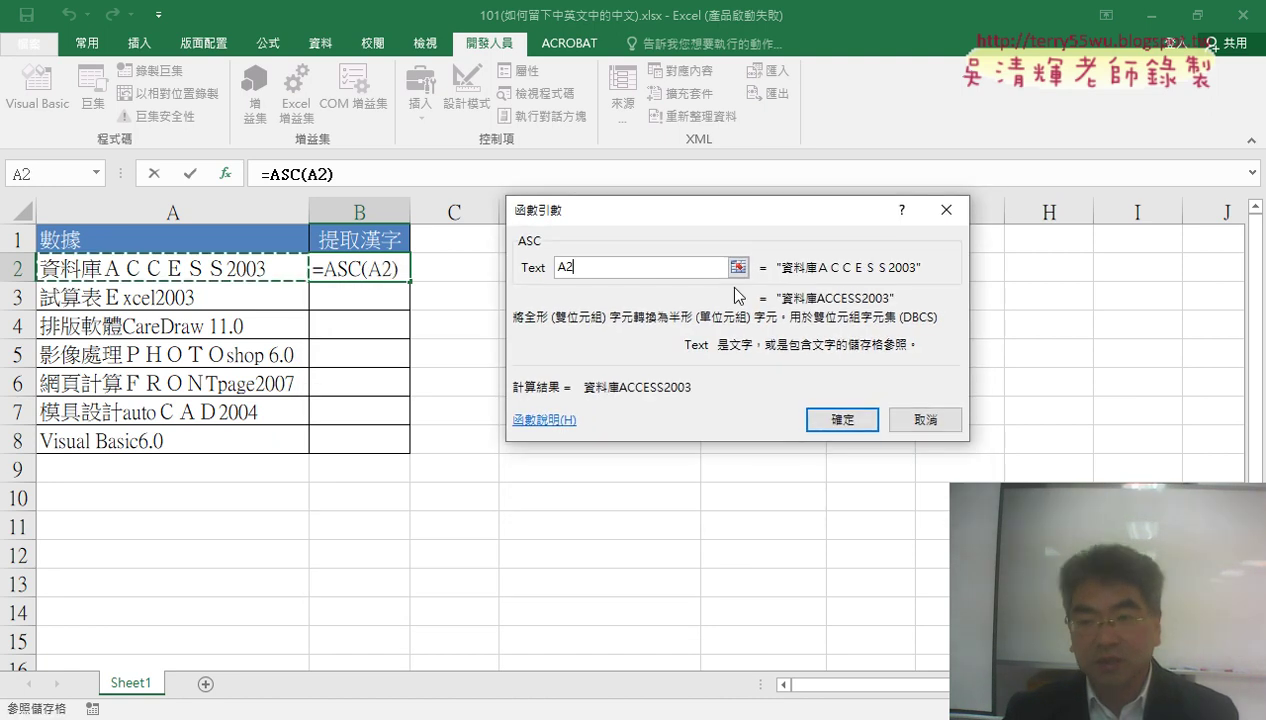
left_click(820, 426)
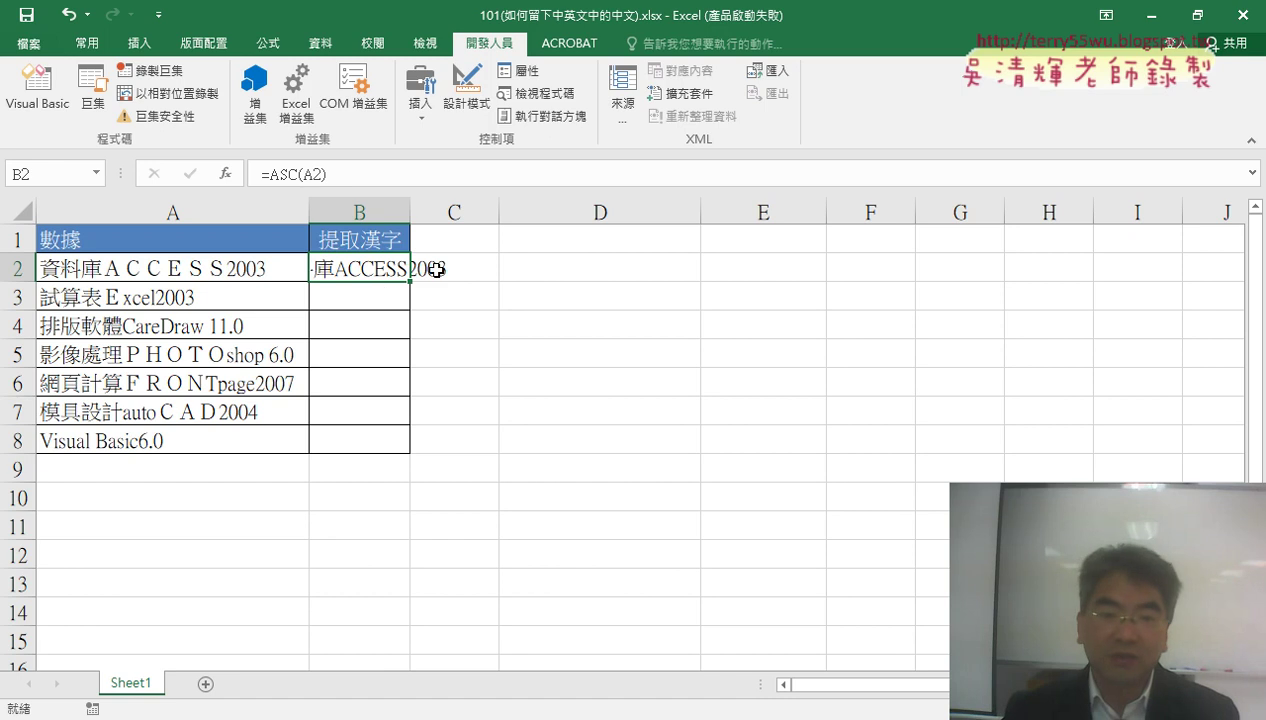
Cut ASC(A2) out of B2's formula in the formula bar.
left_click(333, 175)
left_click_drag(333, 177, 275, 179)
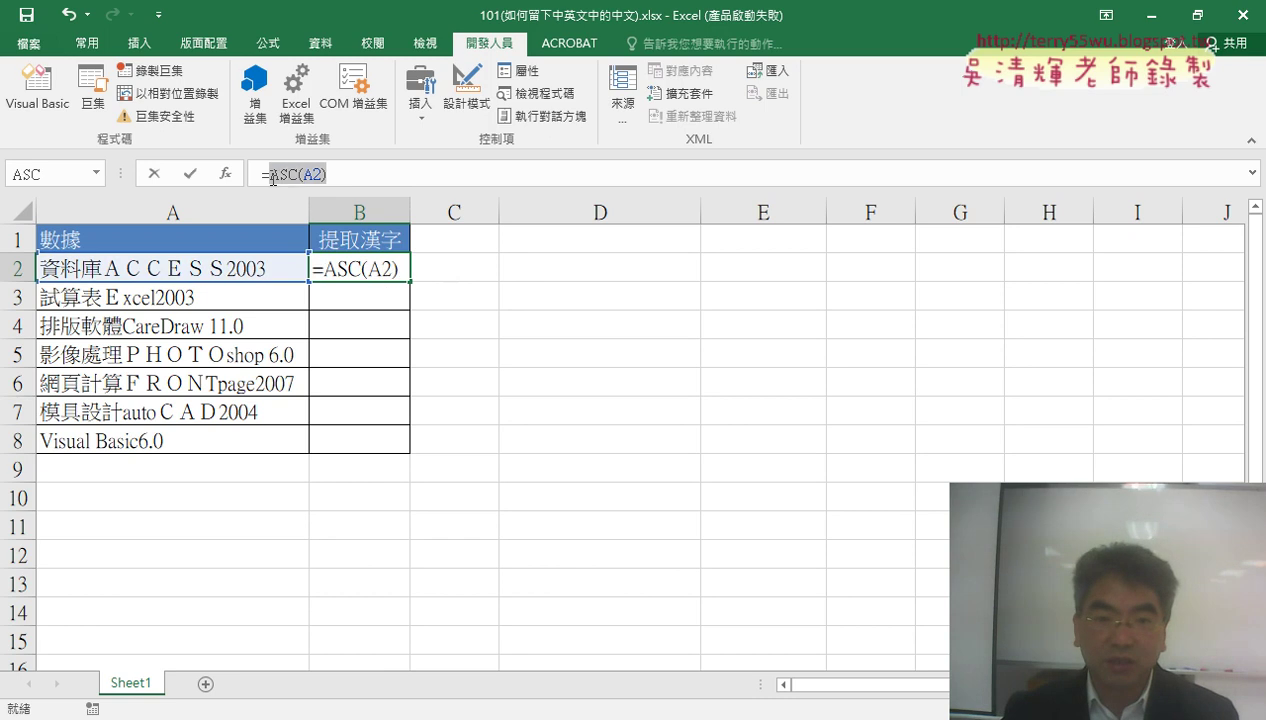
right_click(313, 177)
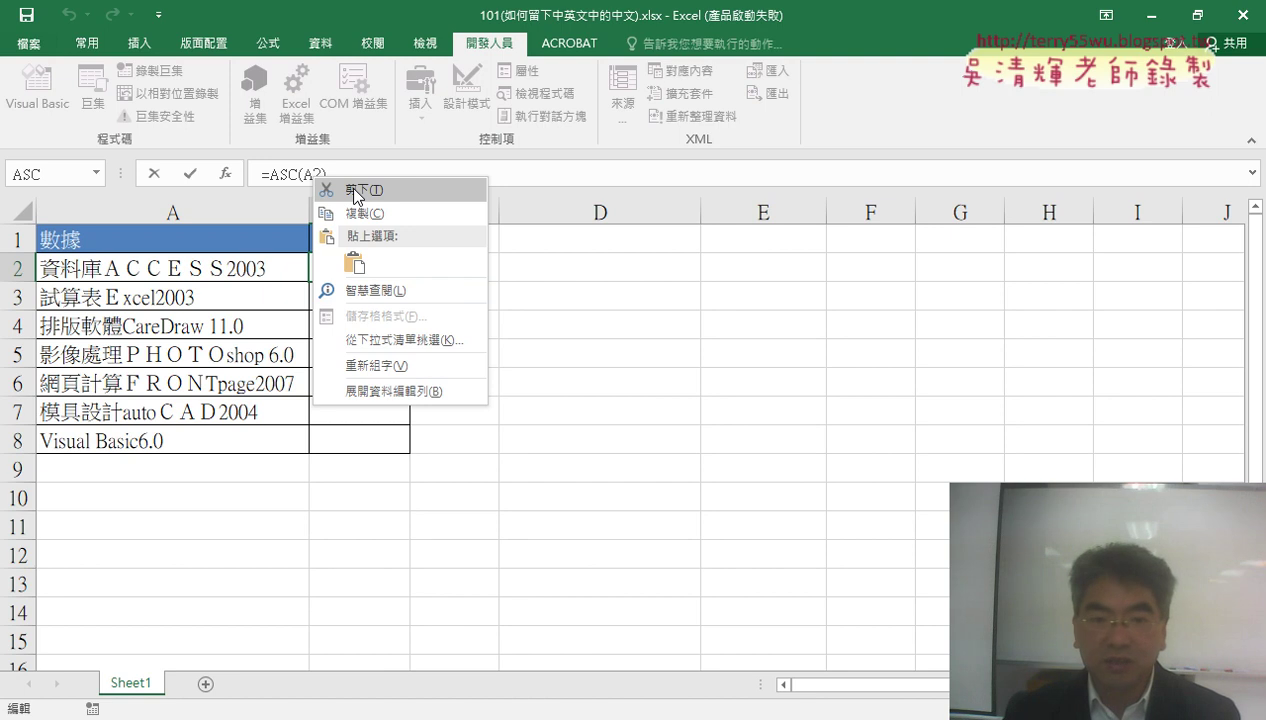
left_click(355, 190)
Insert LENB as the outer function, ready to paste ASC(A2) as its Text.
left_click(225, 174)
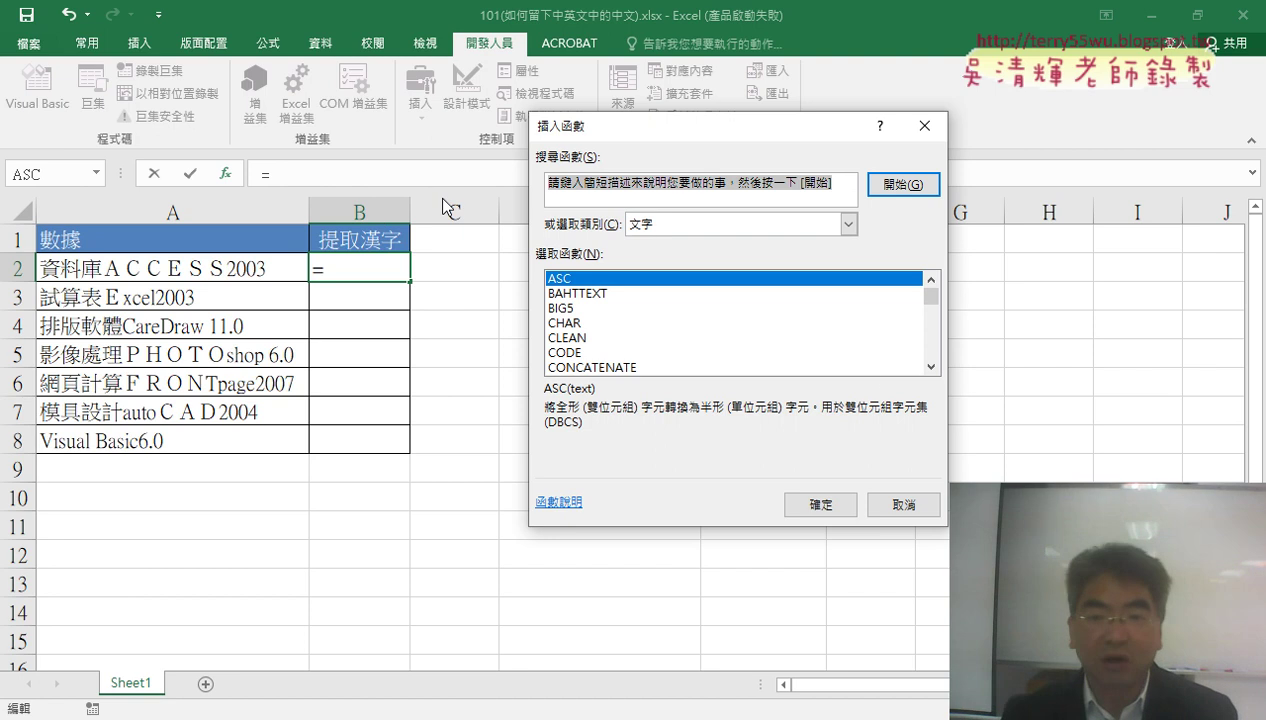
double_click(931, 367)
triple_click(931, 367)
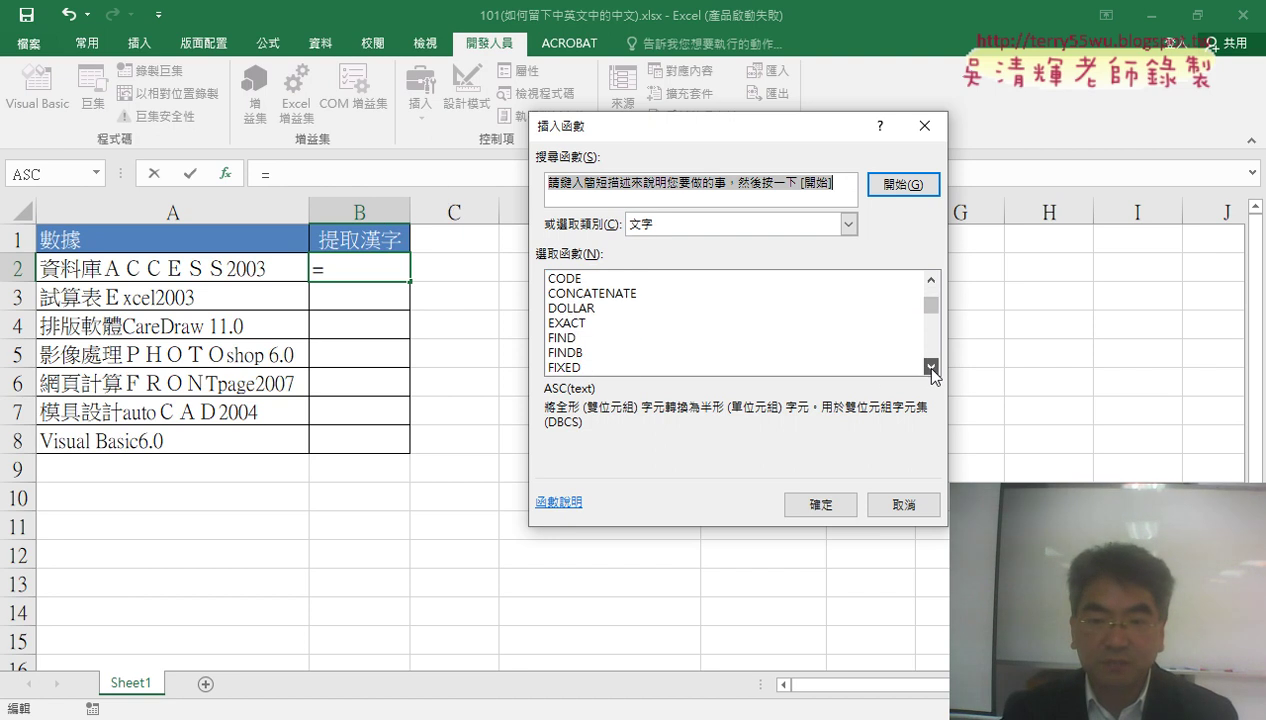
triple_click(931, 367)
double_click(931, 367)
double_click(604, 352)
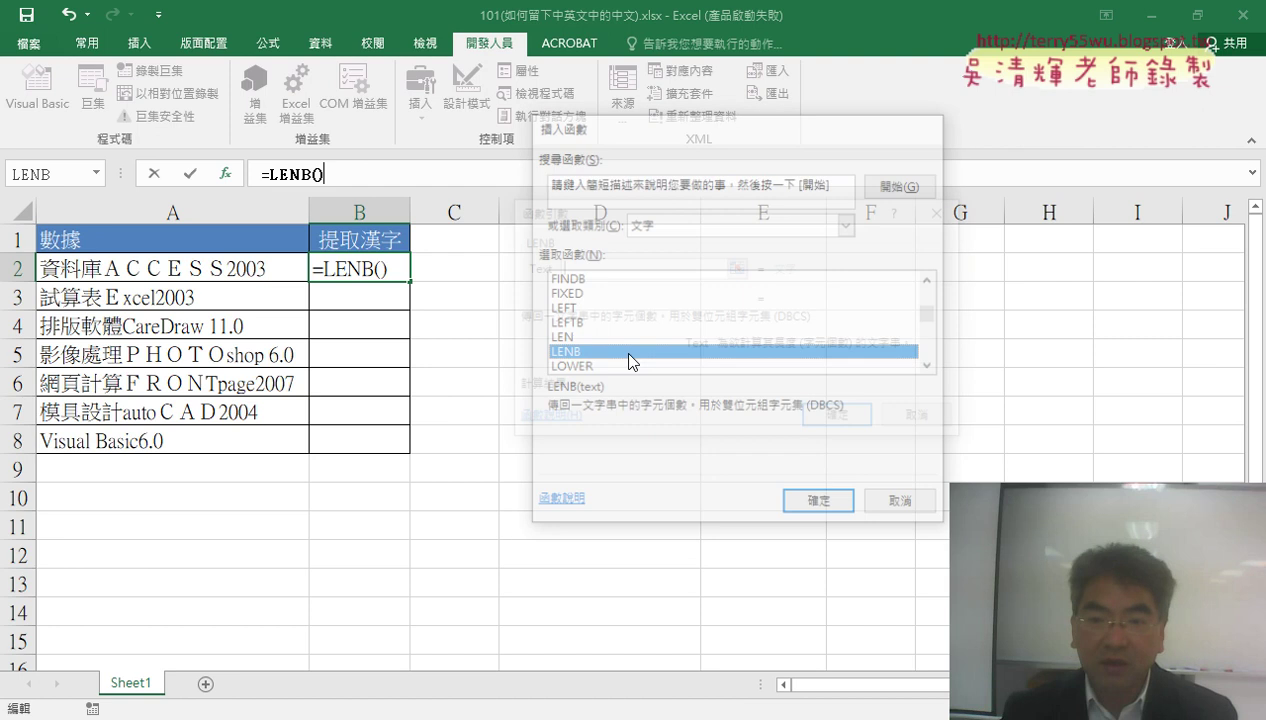
right_click(564, 267)
Paste ASC(A2) into LENB's Text argument and confirm =LENB(ASC(A2)), giving 16.
left_click(600, 322)
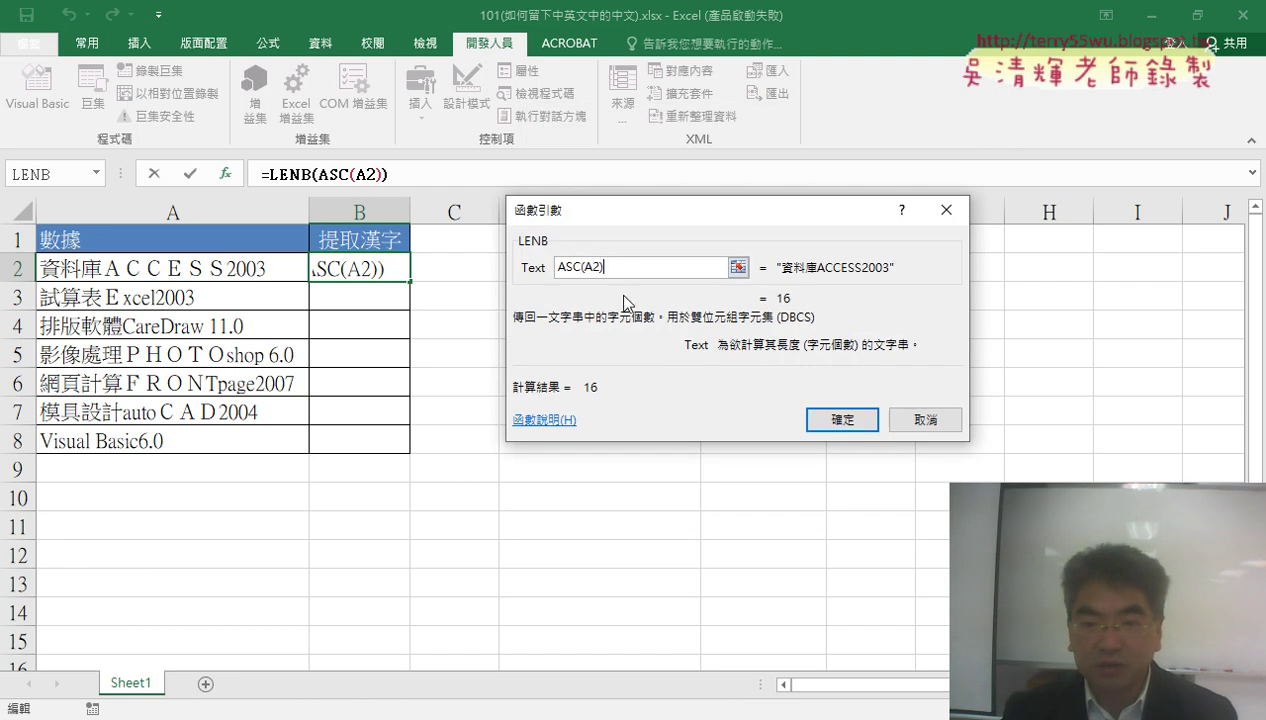
left_click(540, 270)
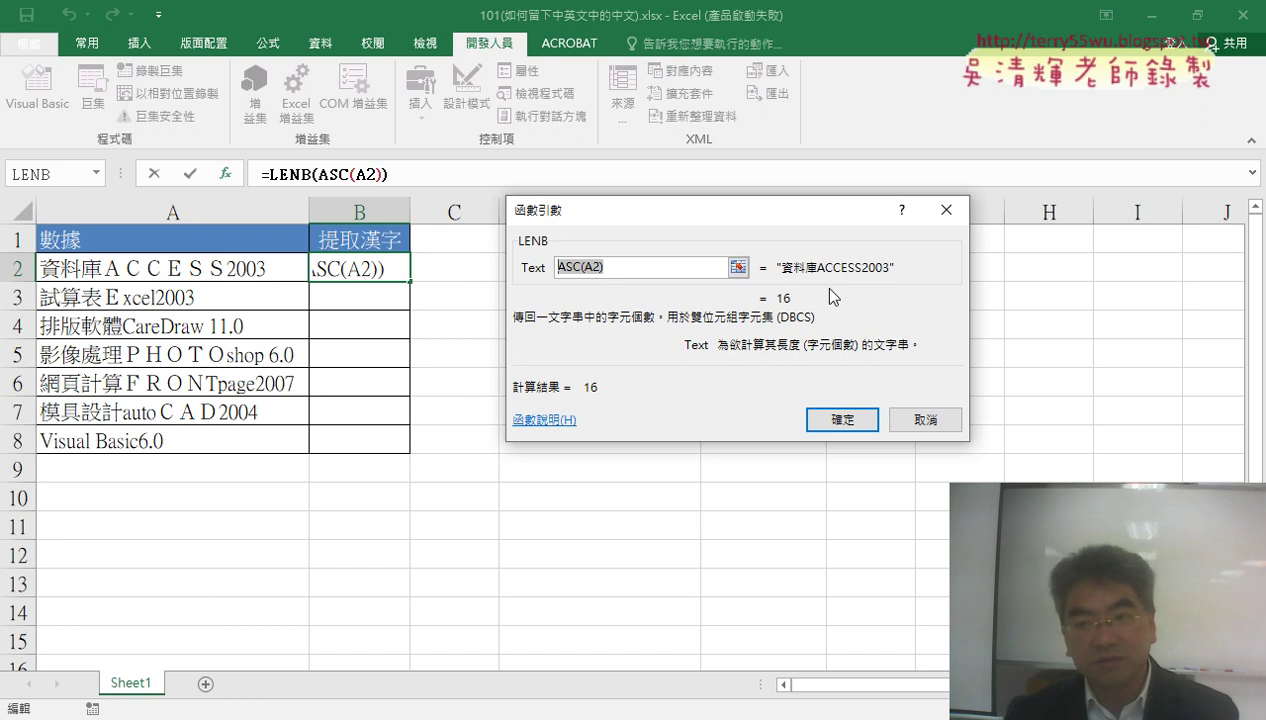
left_click(842, 420)
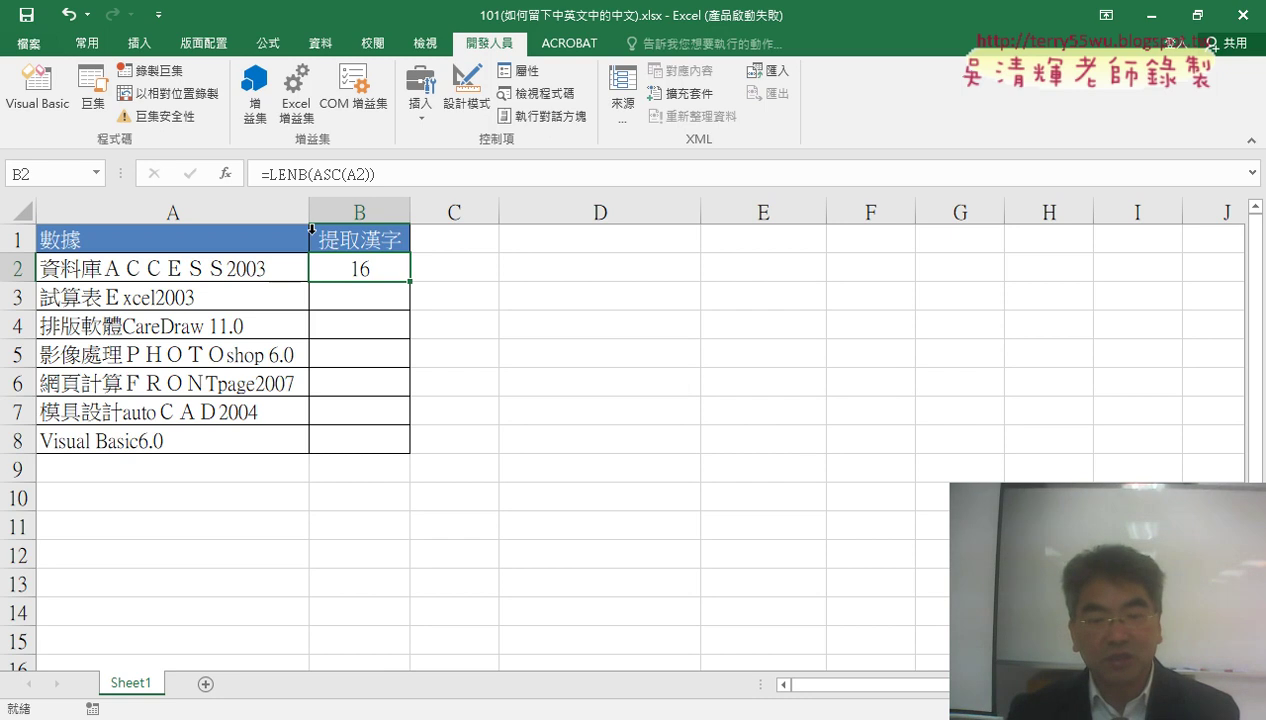
Append -LEN(ASC(A2)) to B2's formula so it returns 3.
left_click(419, 174)
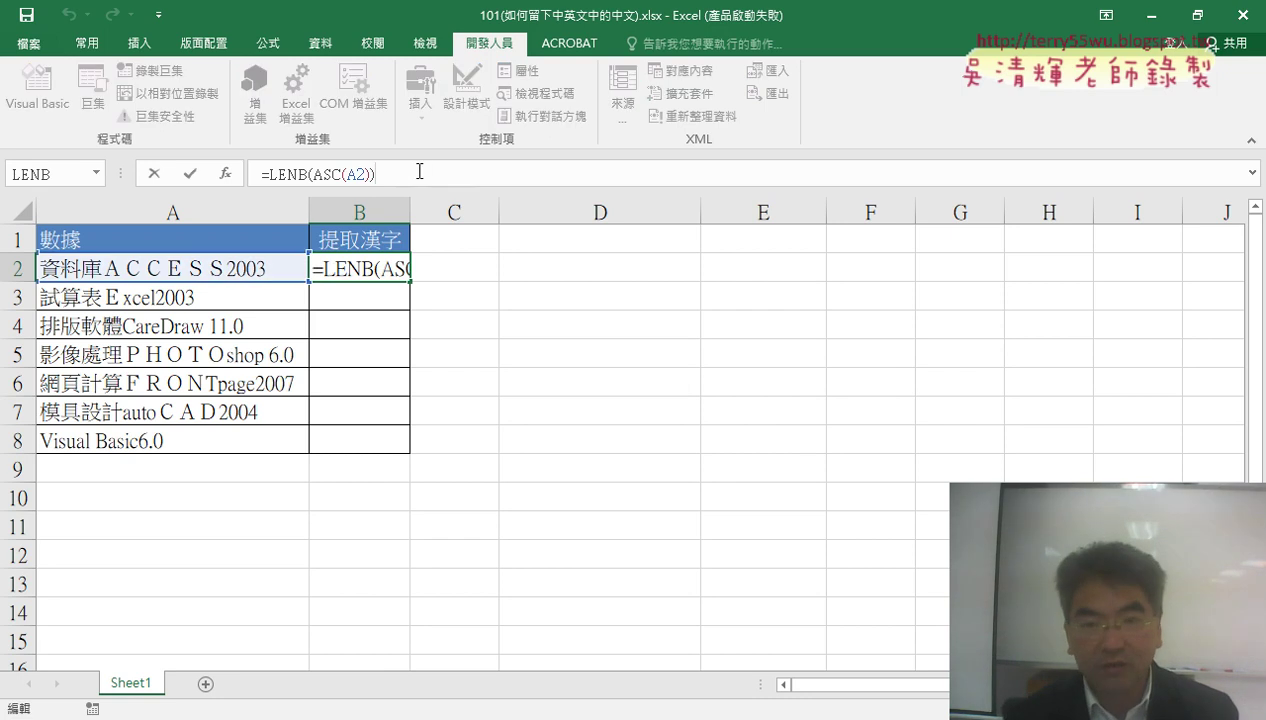
type("-")
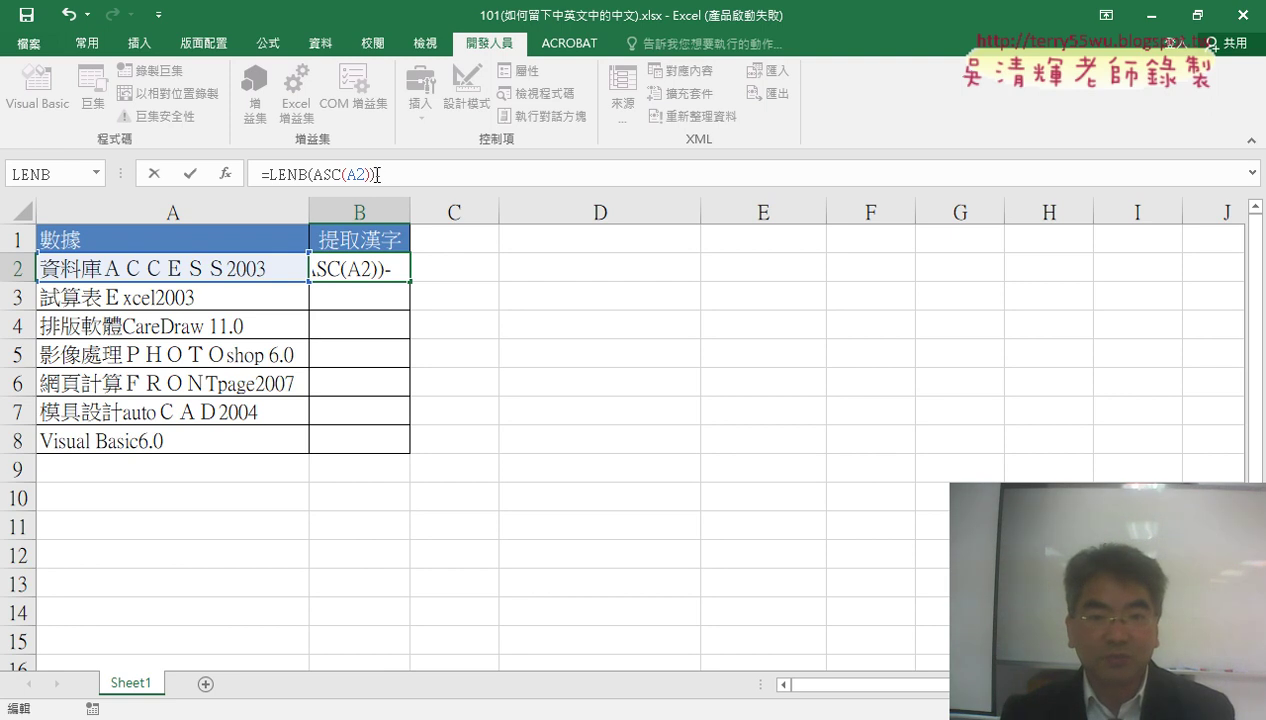
left_click_drag(377, 175, 325, 175)
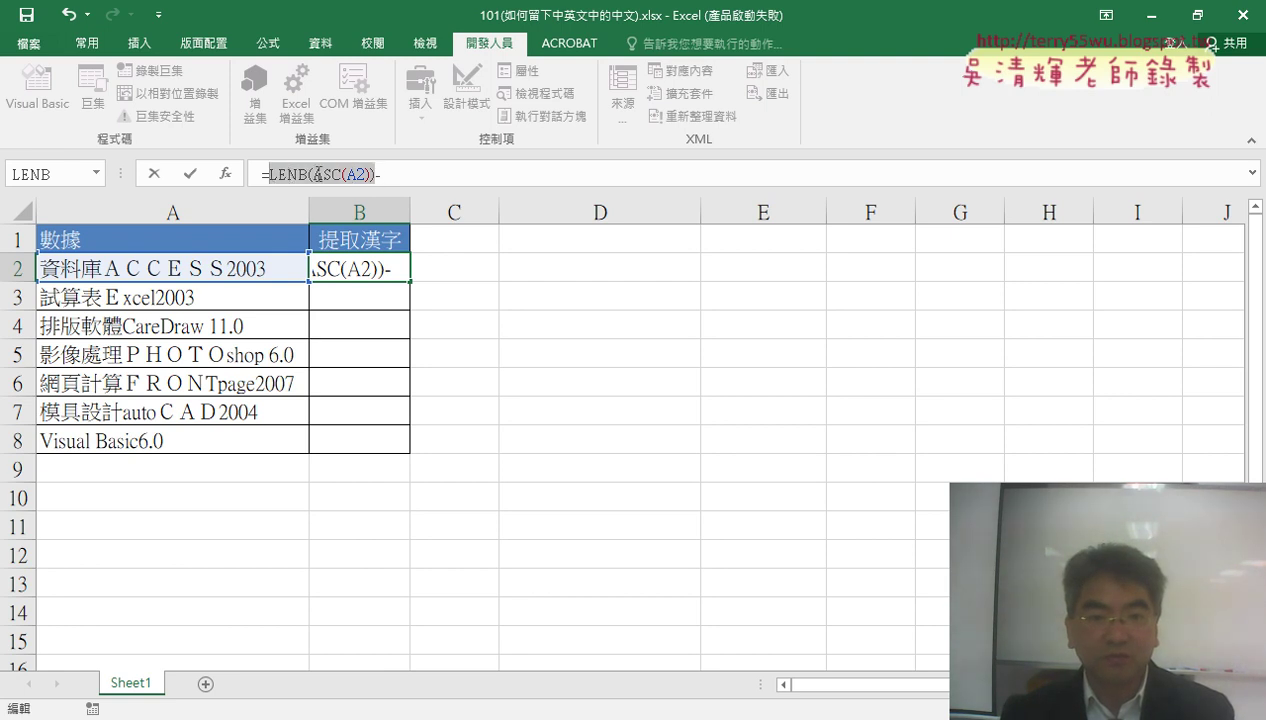
right_click(318, 175)
left_click(352, 207)
left_click(408, 177)
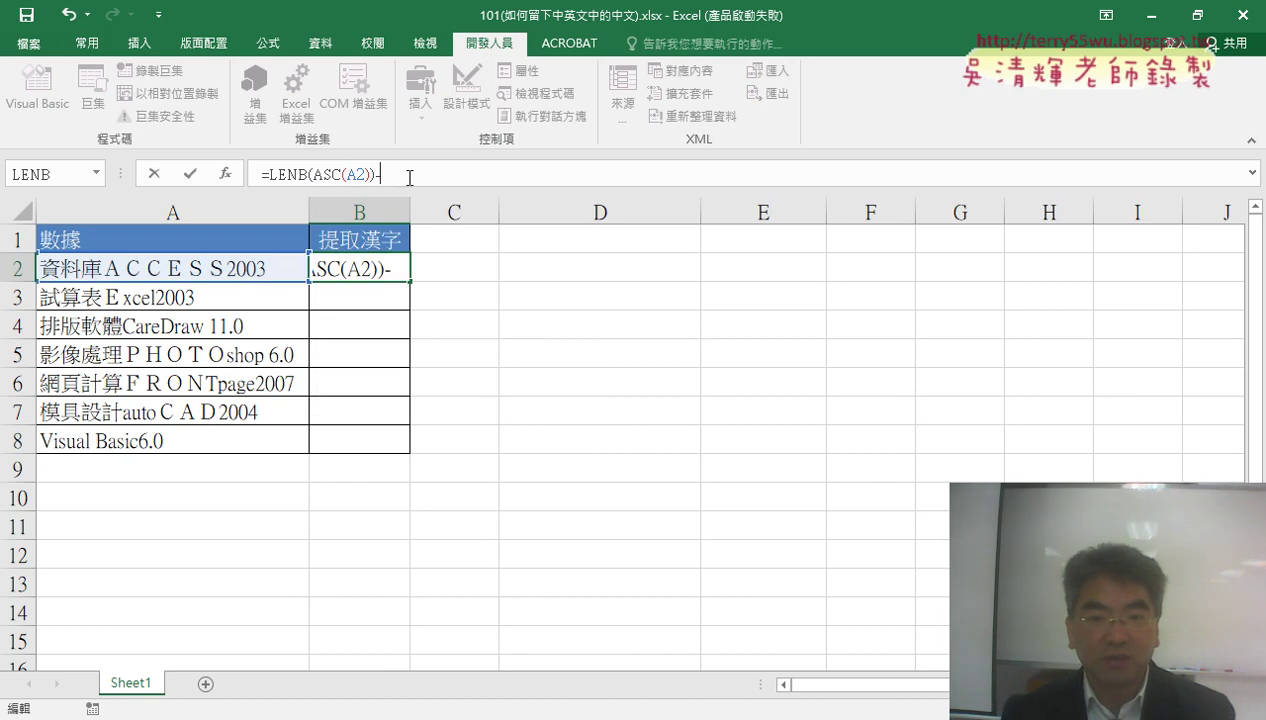
right_click(409, 177)
left_click(443, 258)
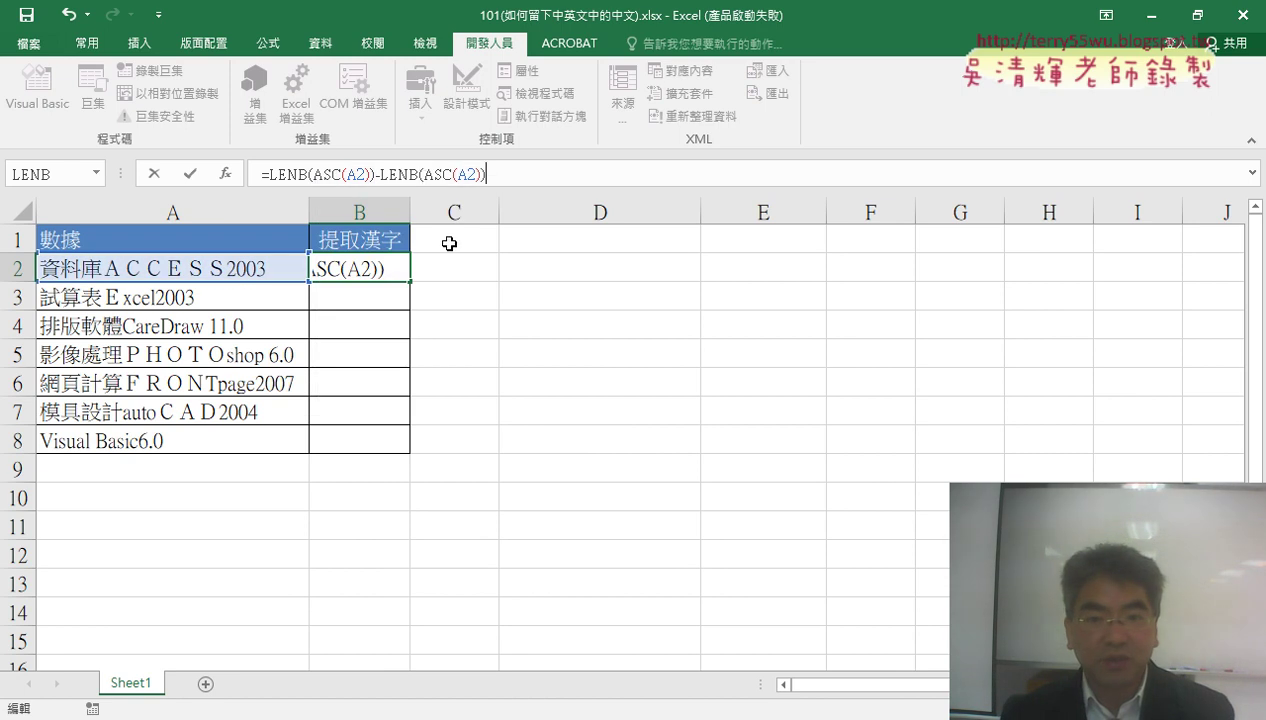
left_click(416, 175)
key("BackSpace")
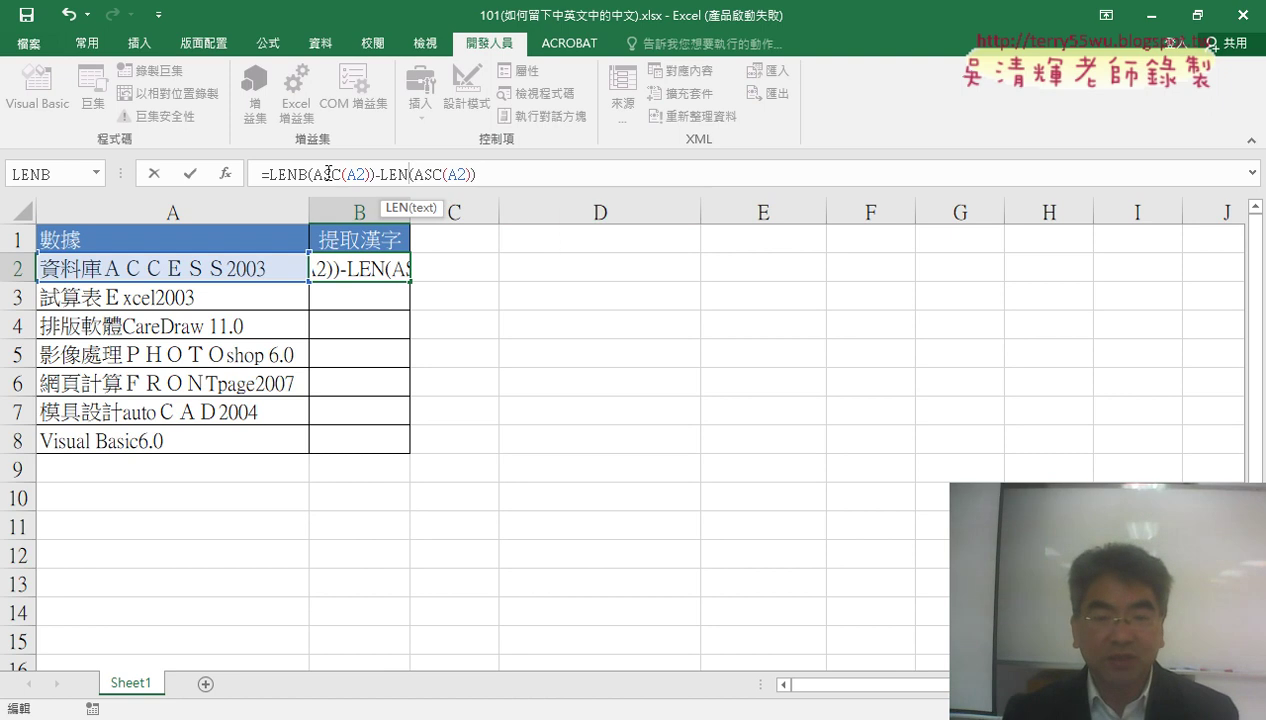
left_click(190, 175)
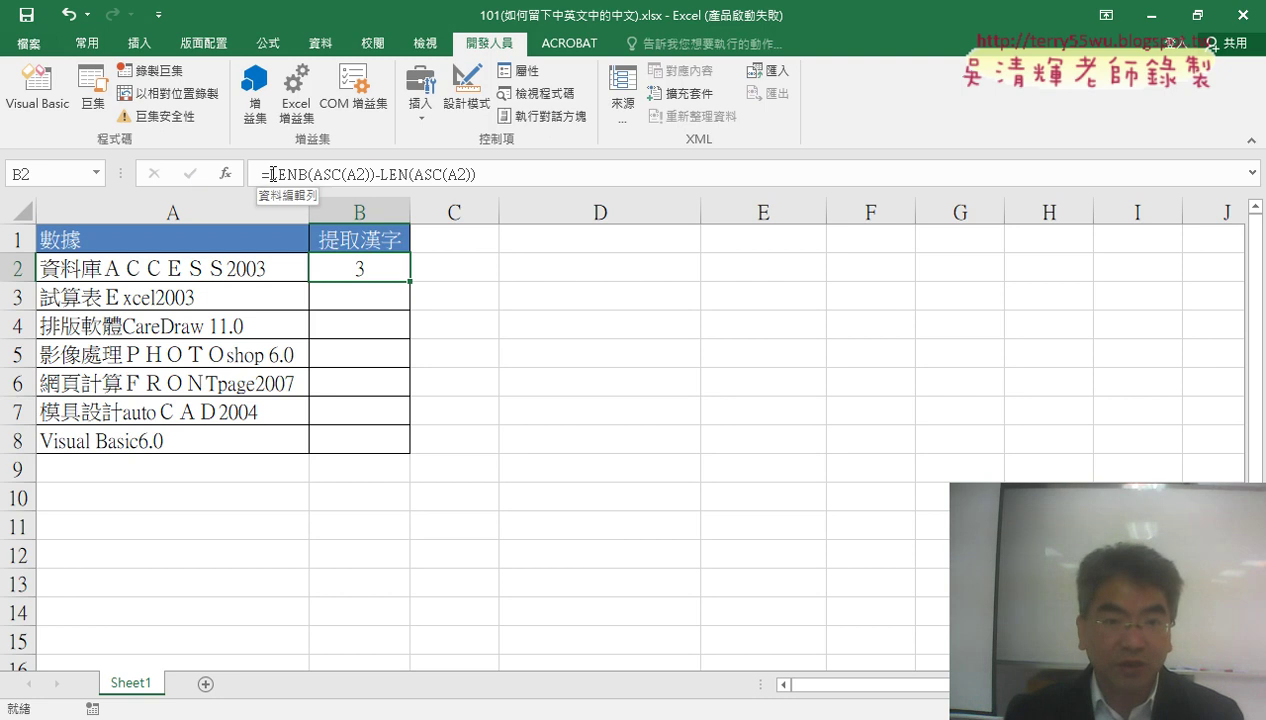
Cut the character-count expression from B2's formula and insert the LEFT function.
left_click_drag(272, 174, 476, 175)
right_click(444, 180)
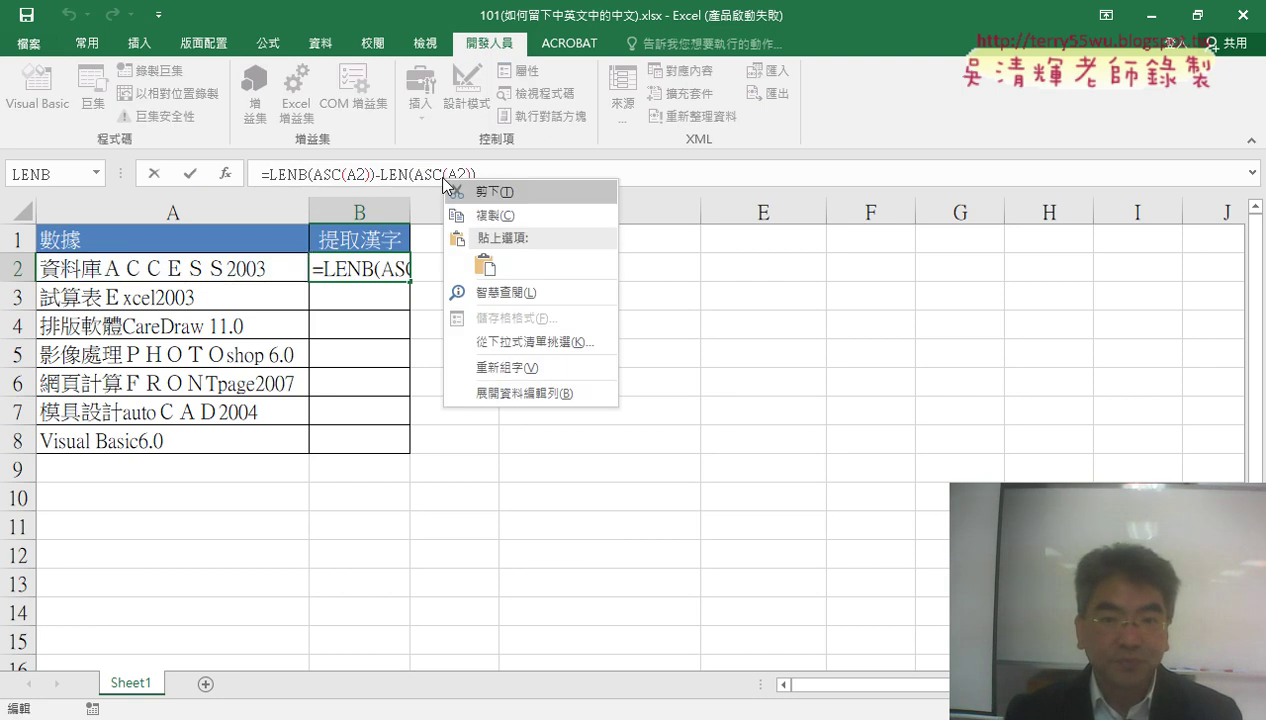
left_click(478, 192)
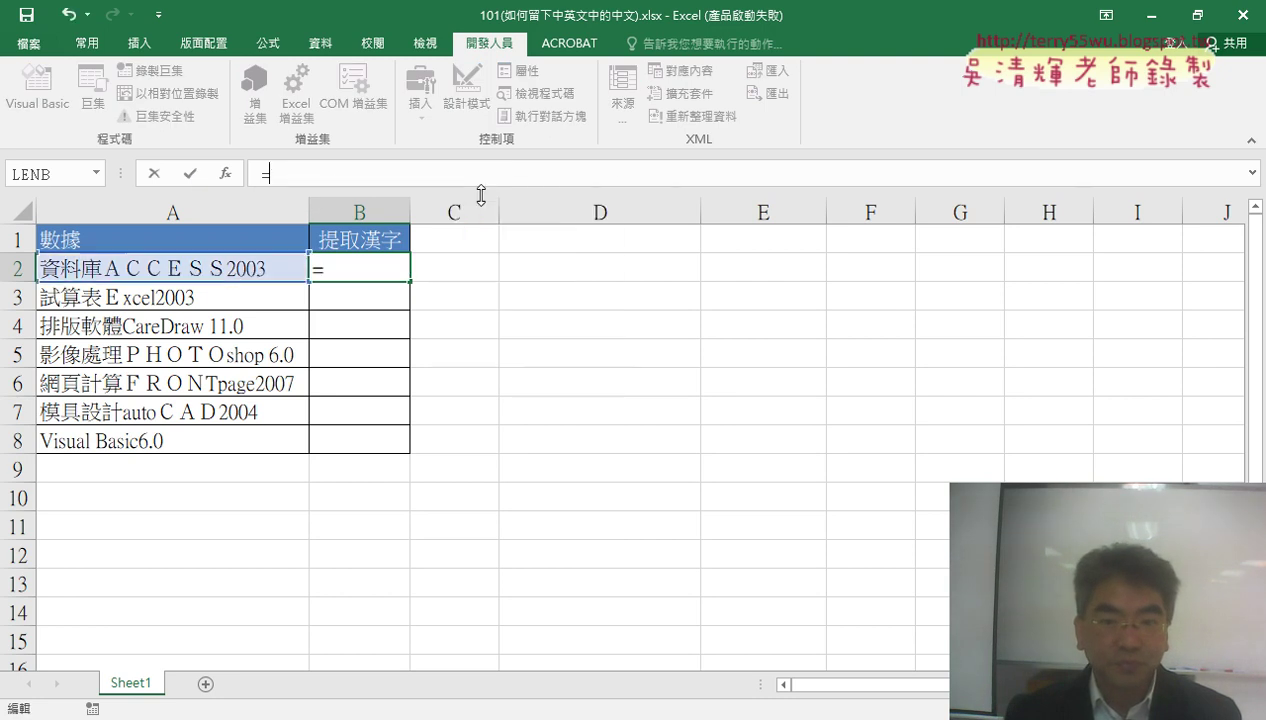
left_click(226, 174)
left_click(931, 368)
left_click(931, 368)
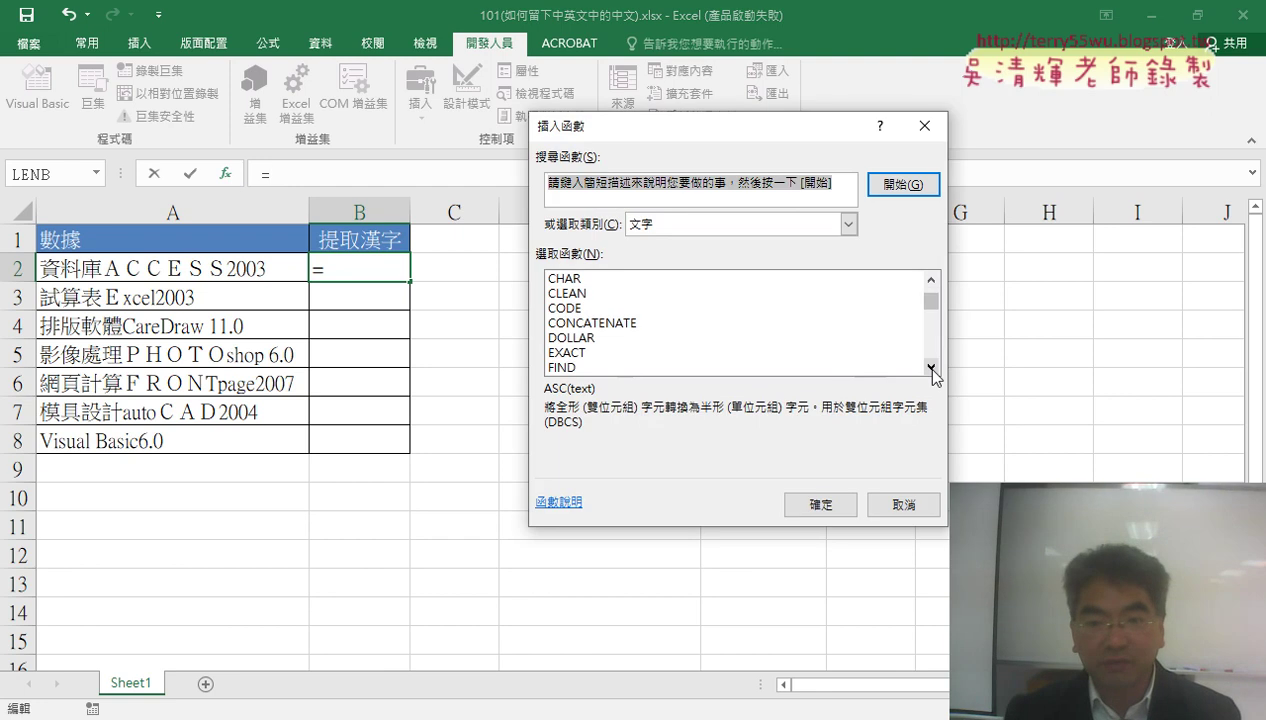
left_click(931, 368)
left_click(931, 368)
left_click(931, 368)
left_click(931, 368)
left_click(931, 368)
double_click(590, 338)
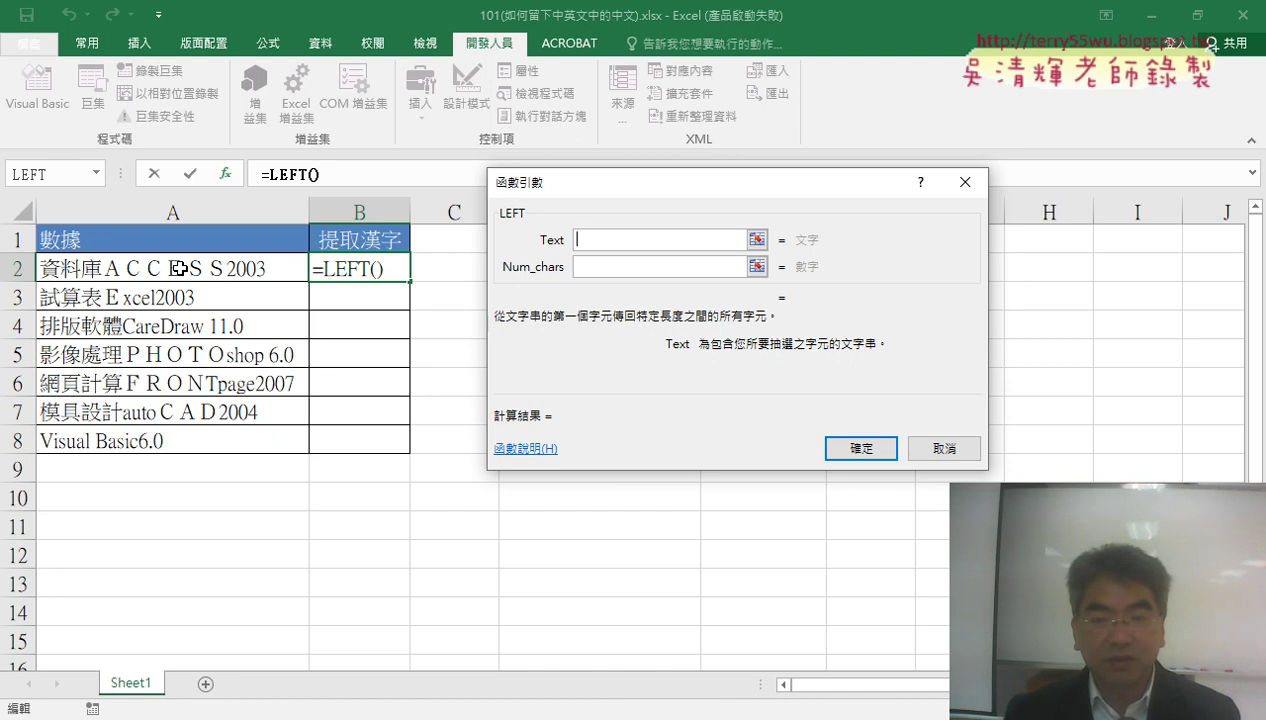
Paste the count into Num_chars, set Text to A2, and confirm, giving 資料庫.
left_click(584, 270)
right_click(586, 272)
left_click(640, 331)
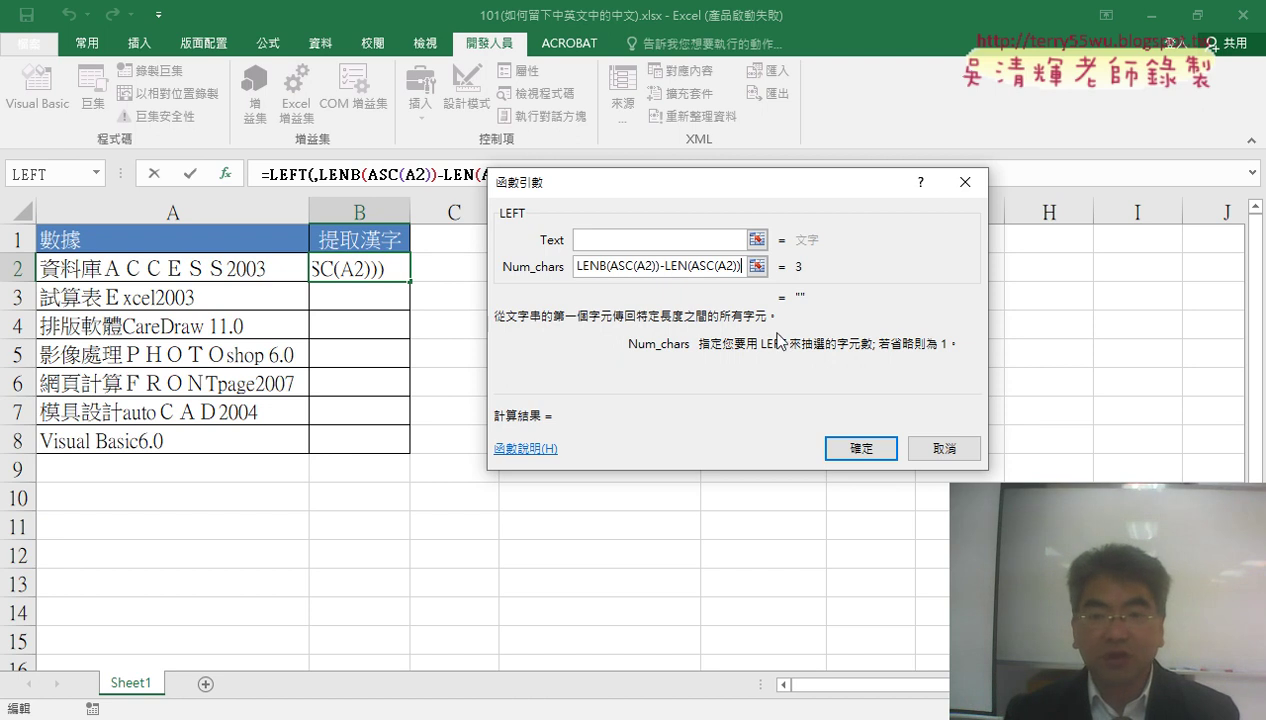
left_click(587, 240)
left_click(234, 270)
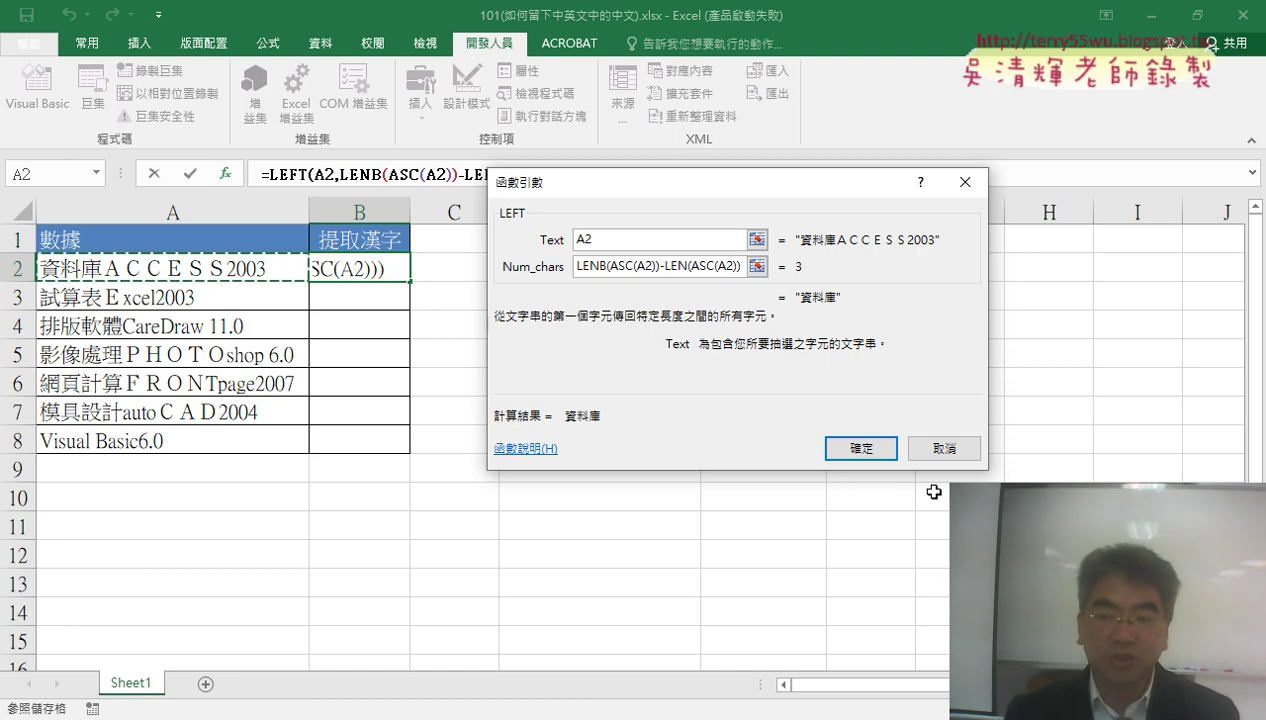
left_click(872, 452)
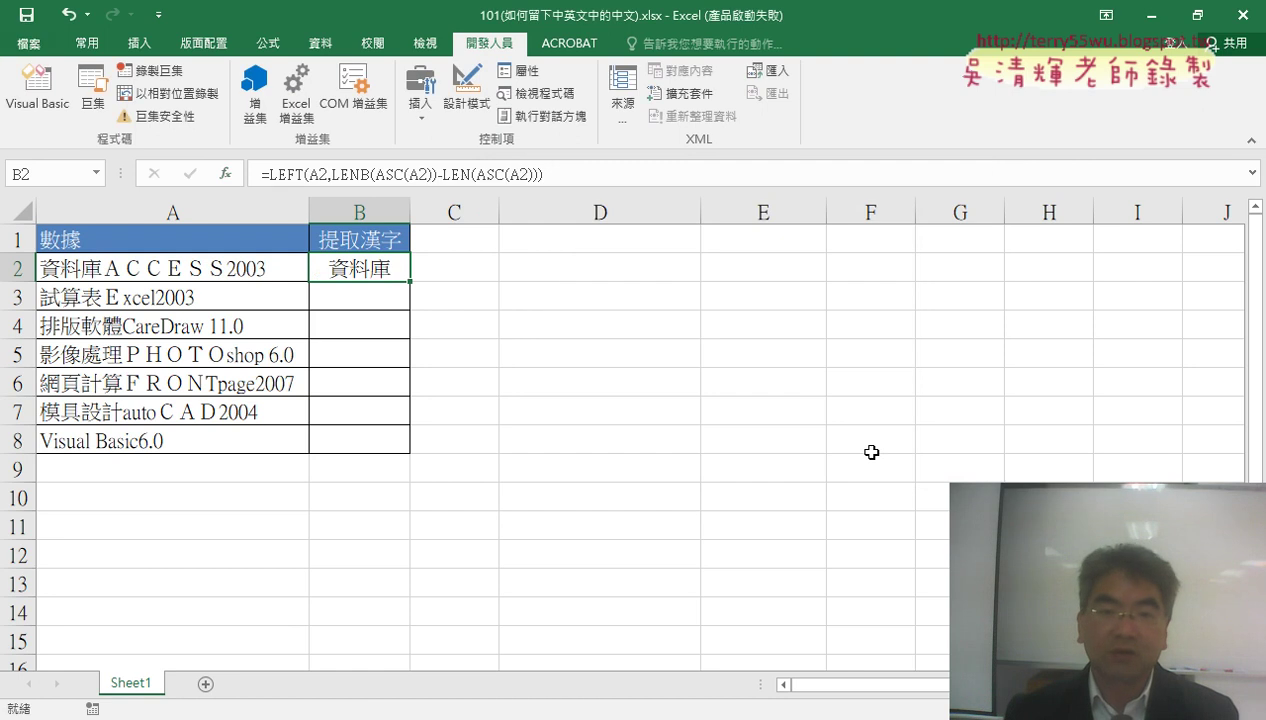
Fill B2's LEFT formula down to B8, then reselect B2.
left_click_drag(409, 282, 402, 455)
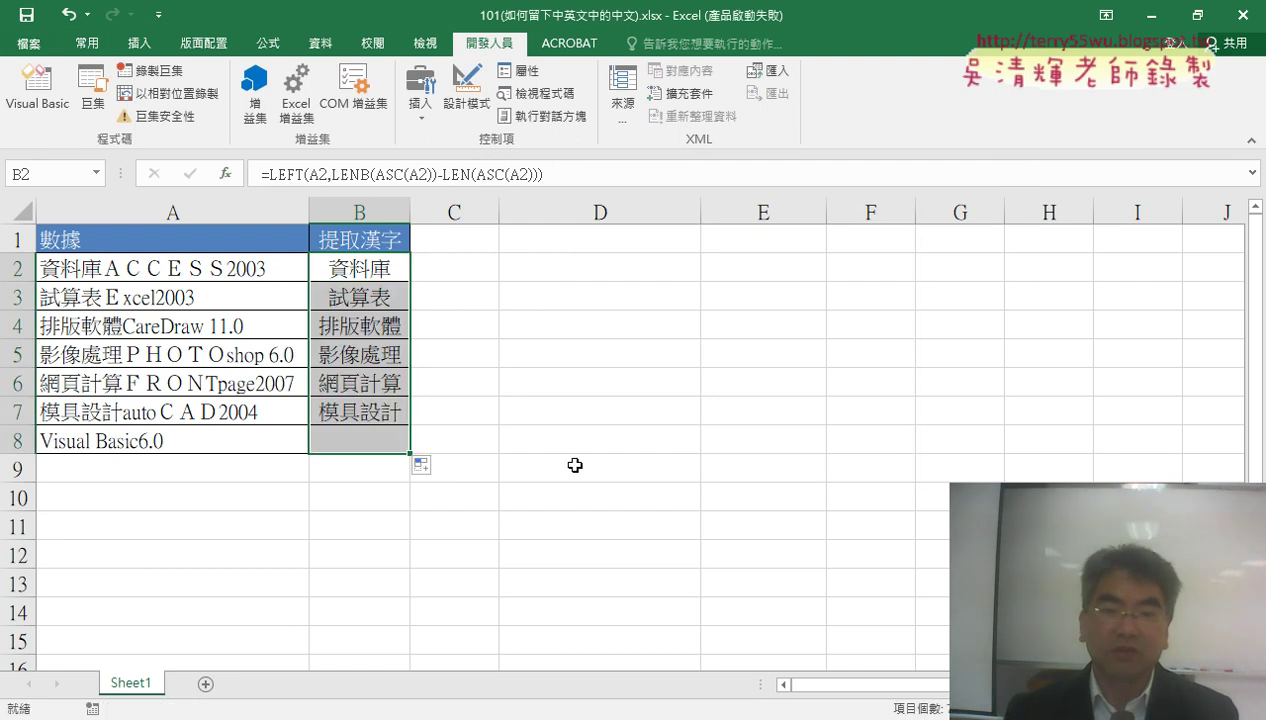
left_click(364, 261)
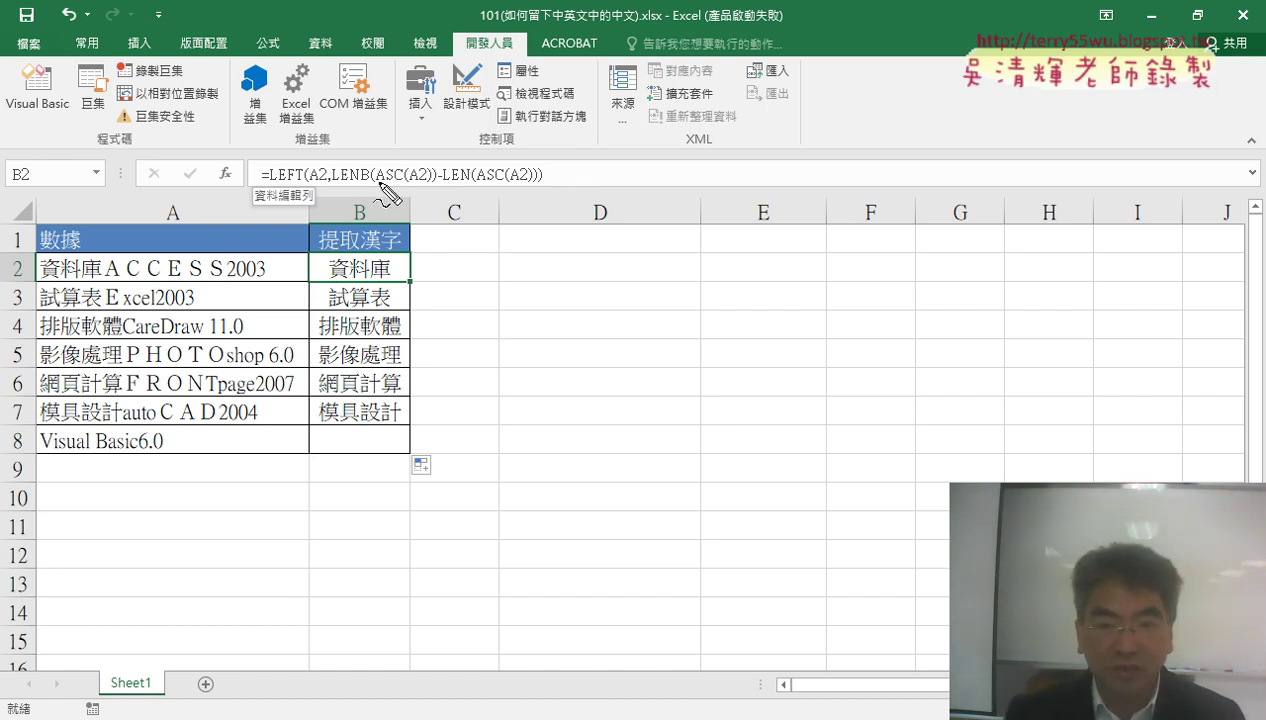
left_click_drag(378, 183, 430, 183)
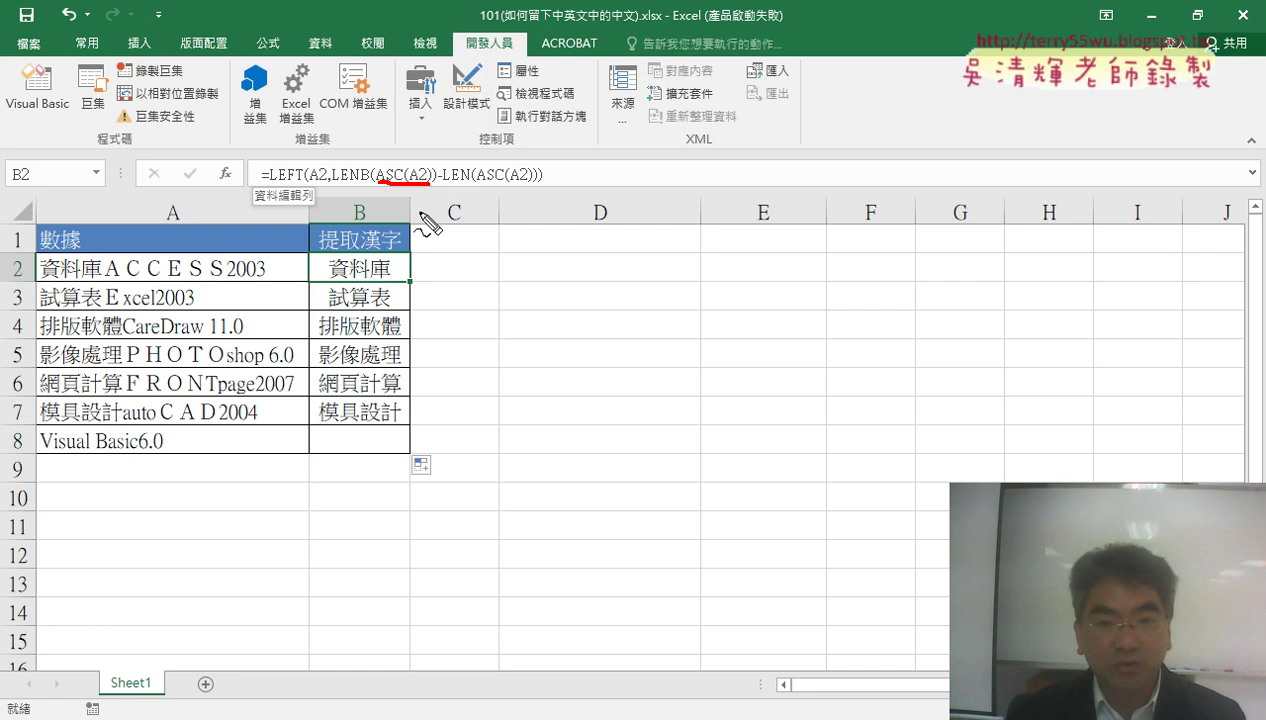
left_click_drag(332, 184, 432, 186)
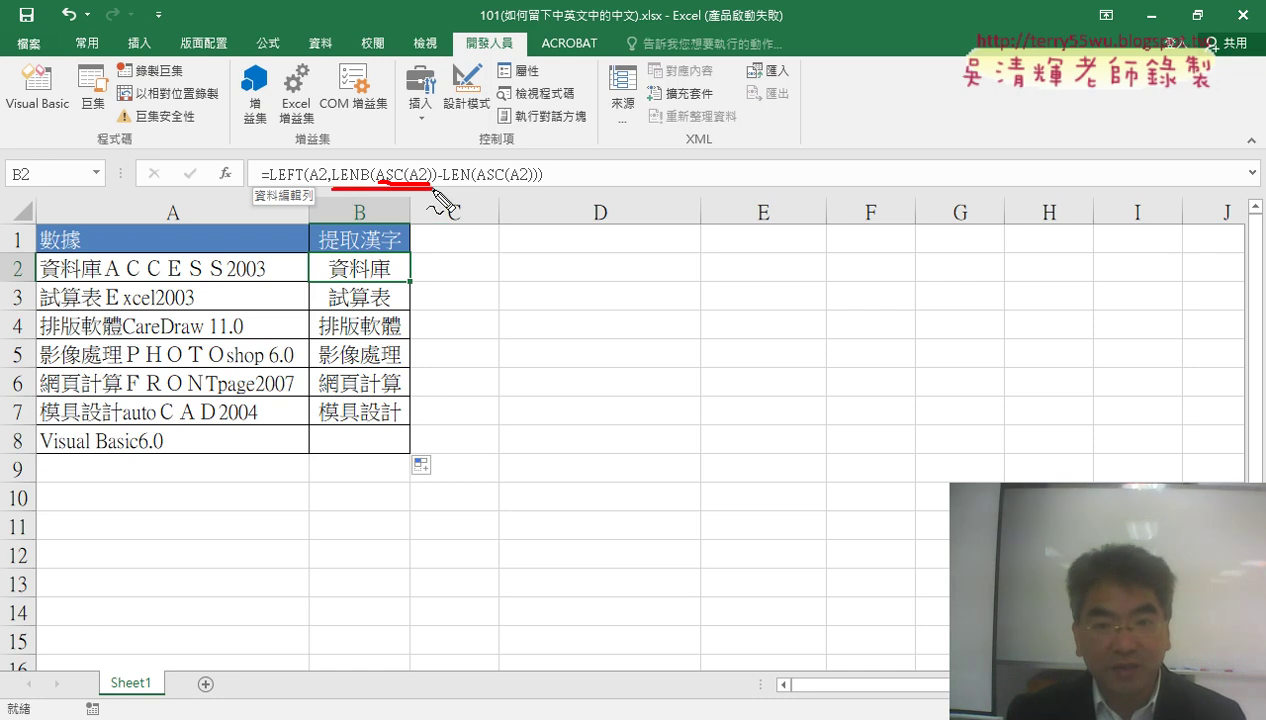
mouse_move(440, 117)
left_mouse_down()
mouse_move(412, 162)
mouse_move(424, 146)
mouse_move(543, 182)
left_mouse_up()
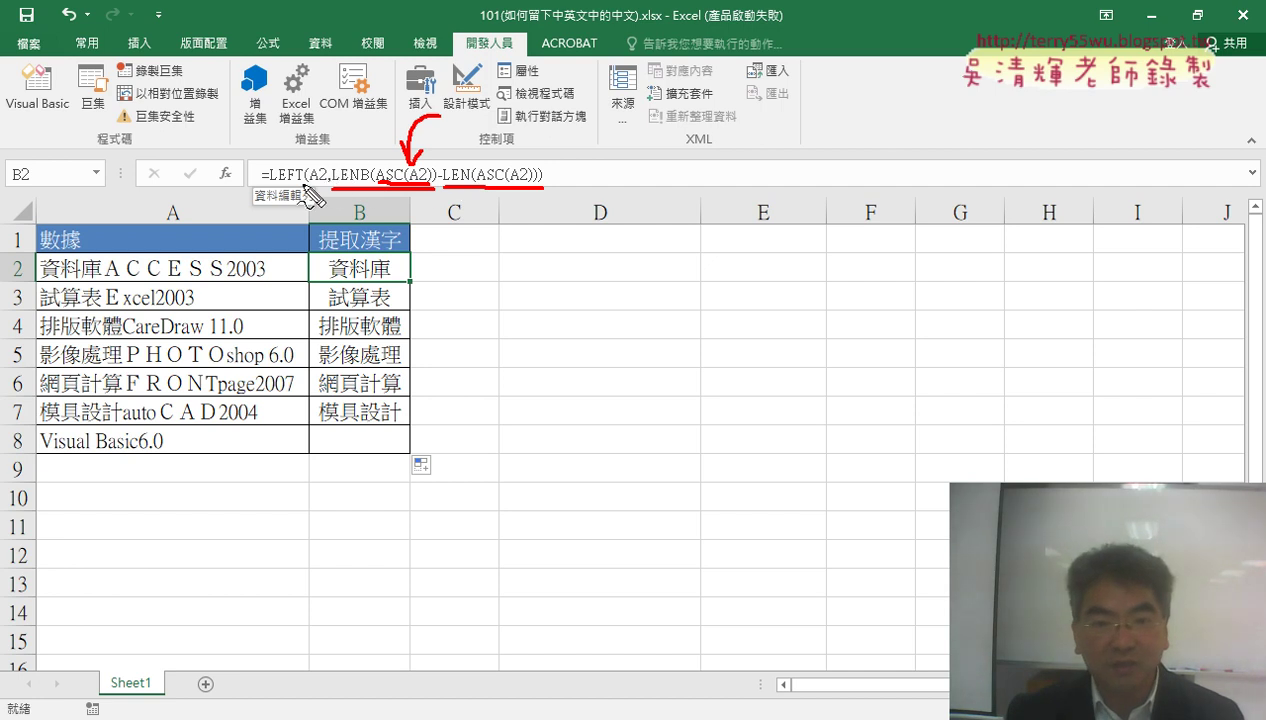
left_click_drag(304, 183, 262, 183)
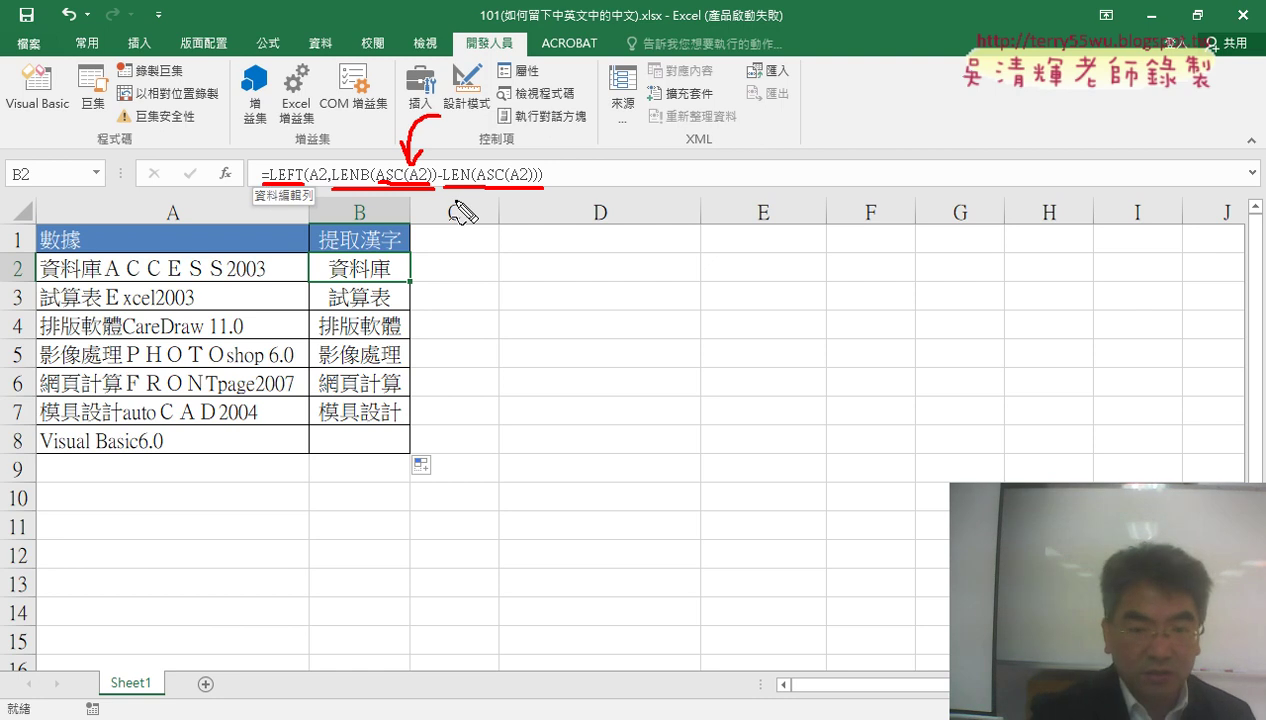
key("Escape")
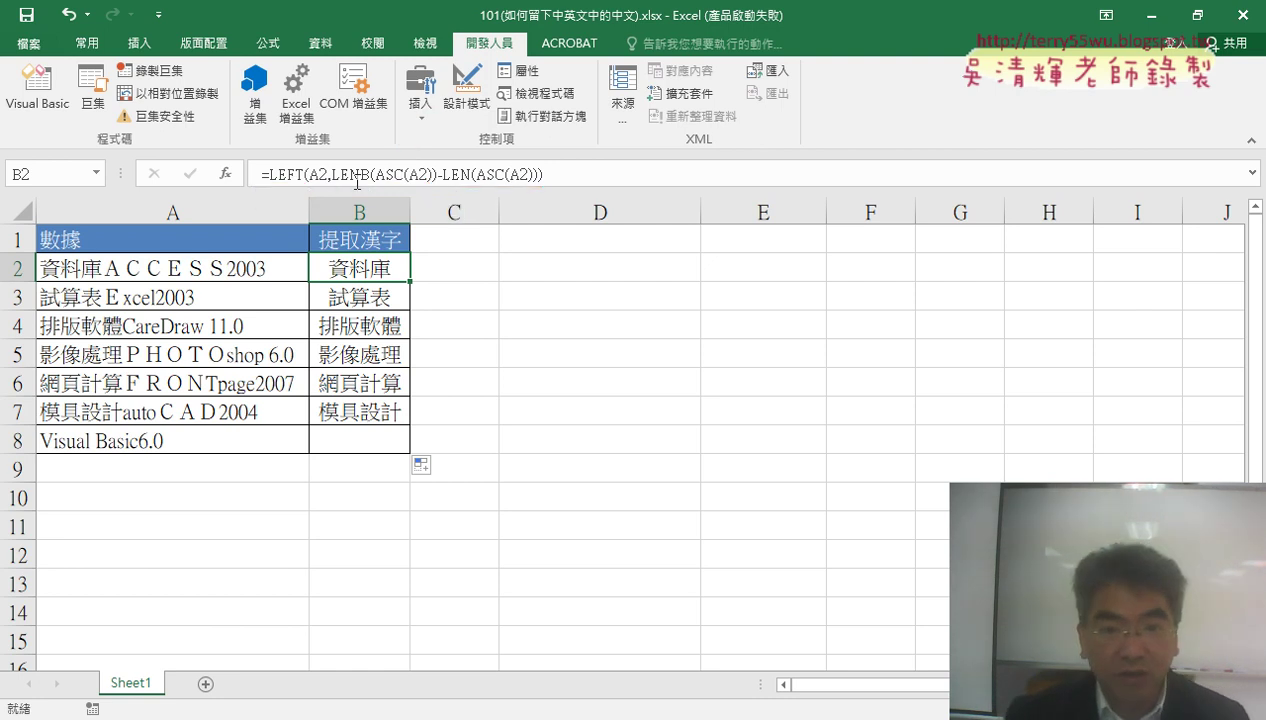
left_click(276, 174)
left_click(228, 176)
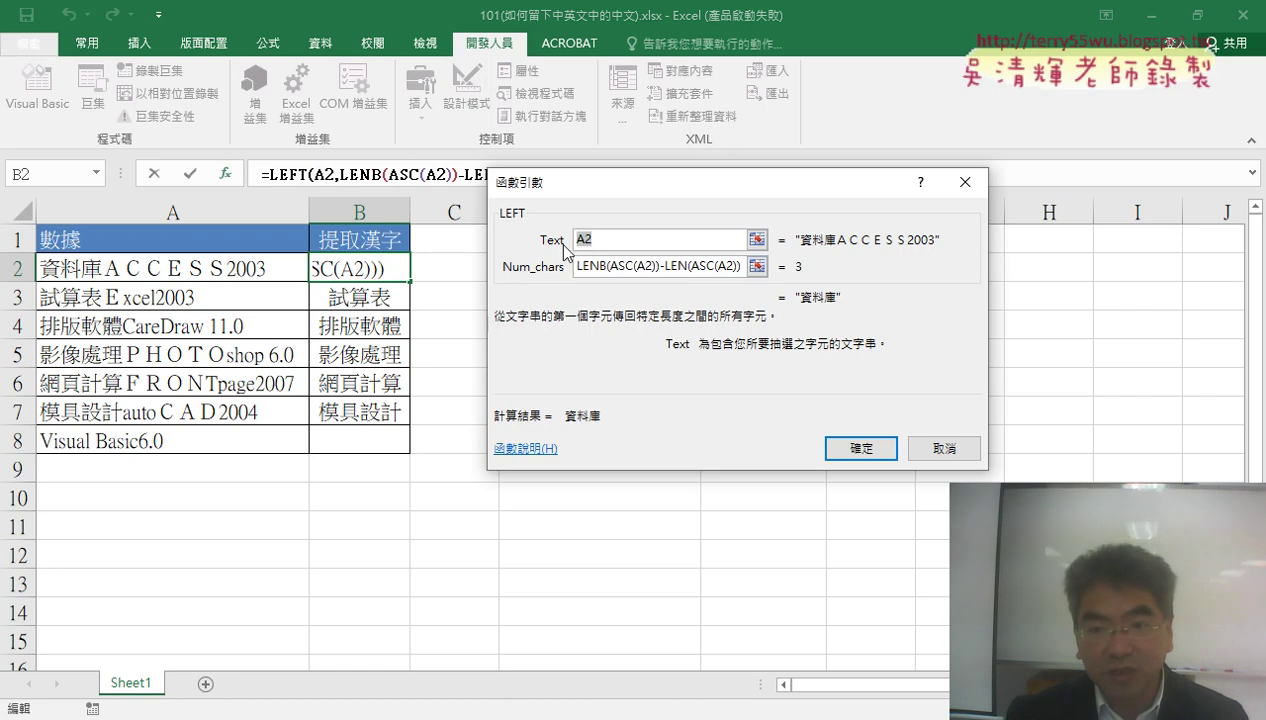
left_click(581, 272)
left_click_drag(581, 272, 820, 287)
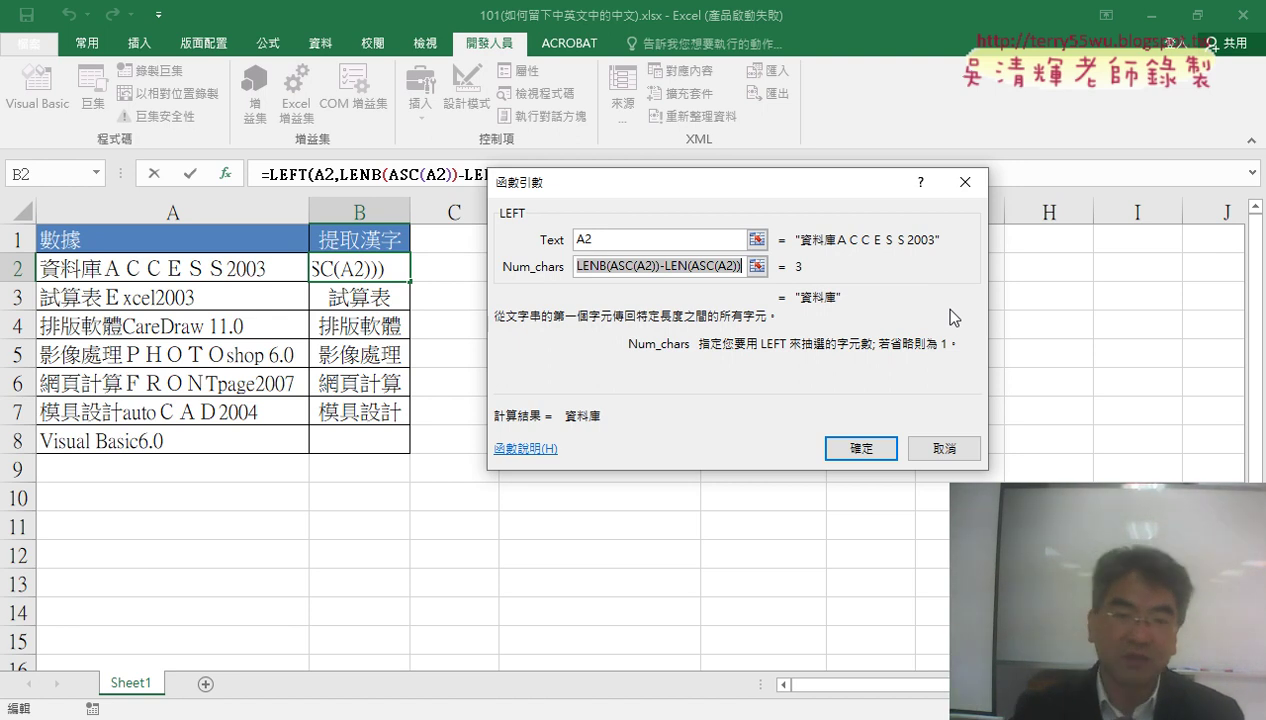
left_click(879, 446)
left_click(570, 409)
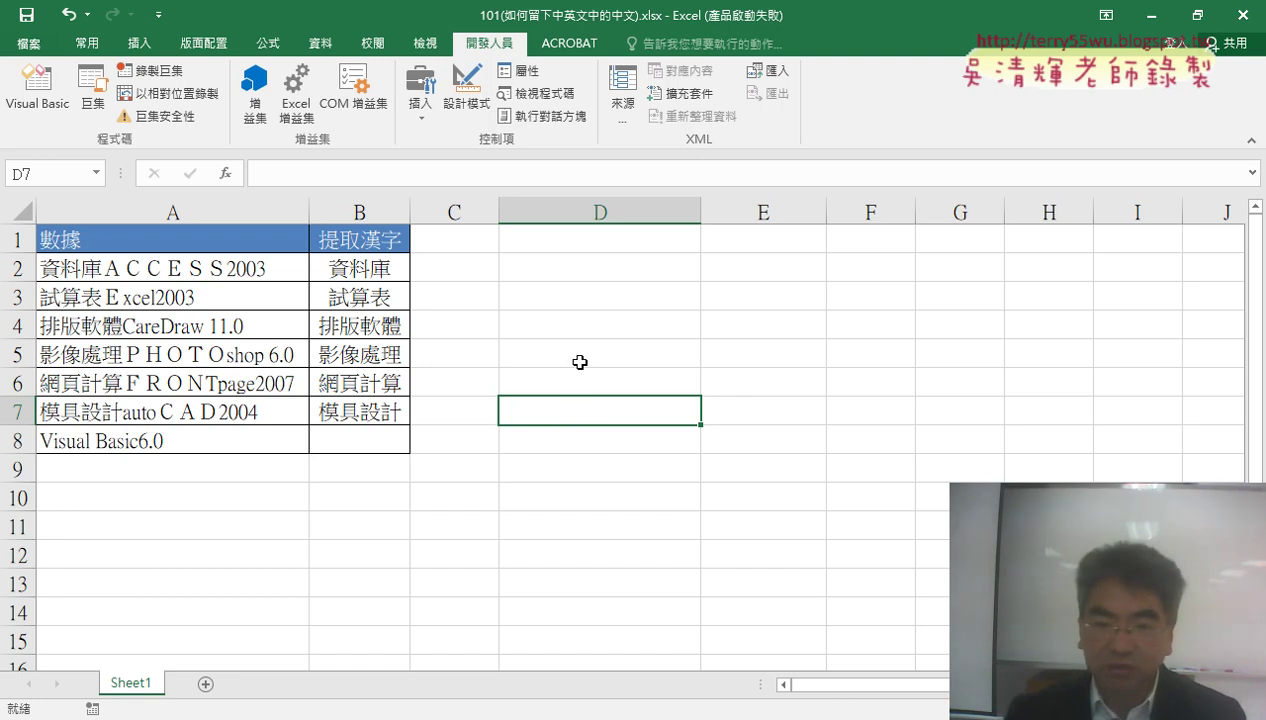
left_click(540, 270)
left_click(225, 173)
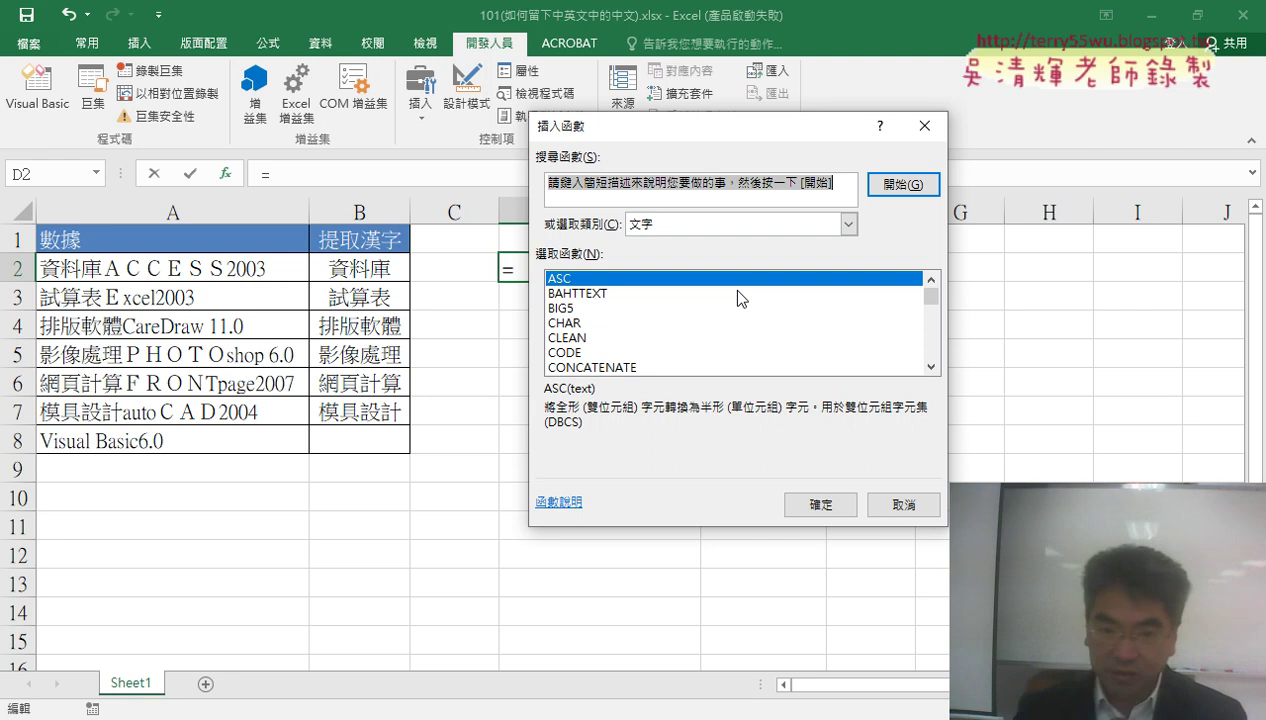
left_click(898, 505)
left_click(697, 400)
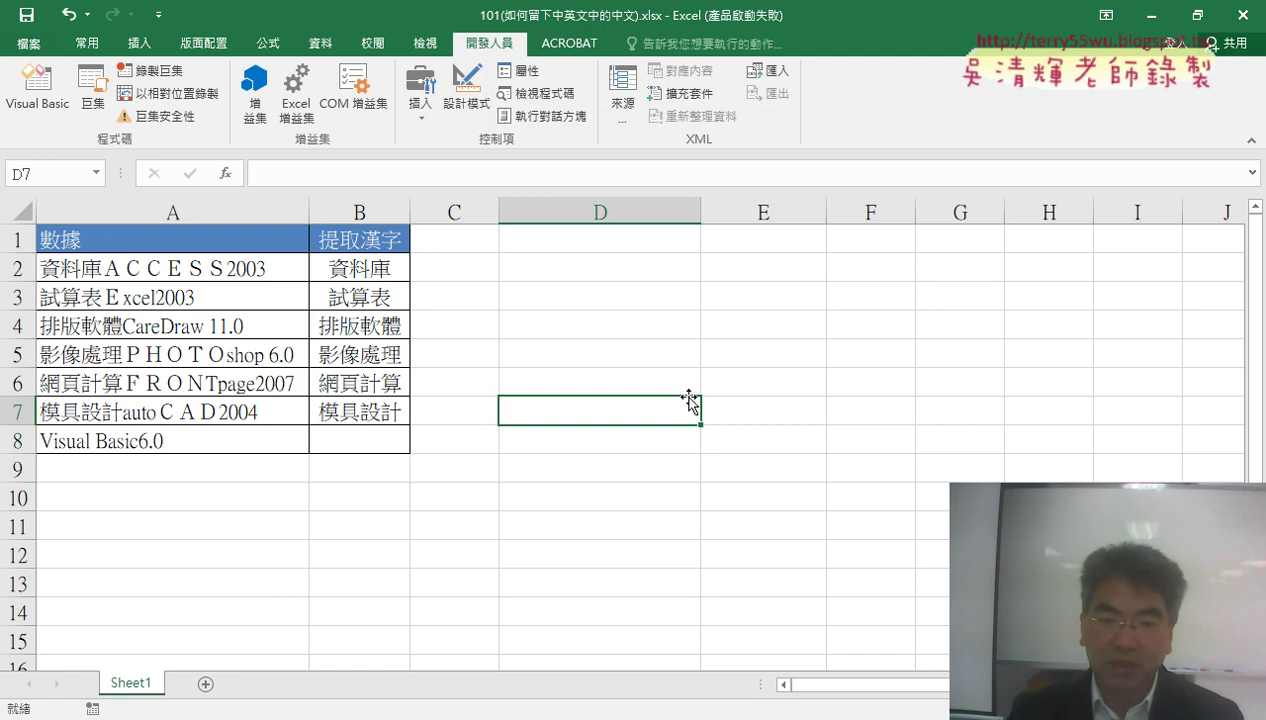
left_click_drag(367, 265, 370, 440)
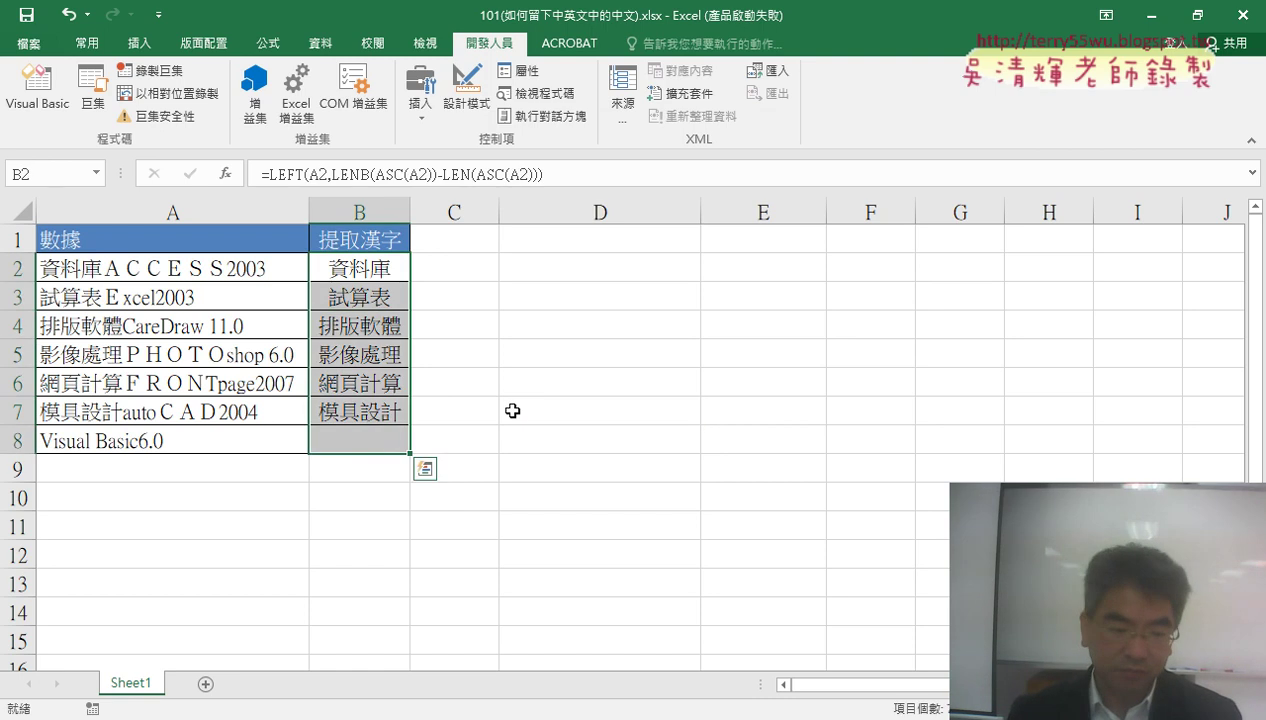